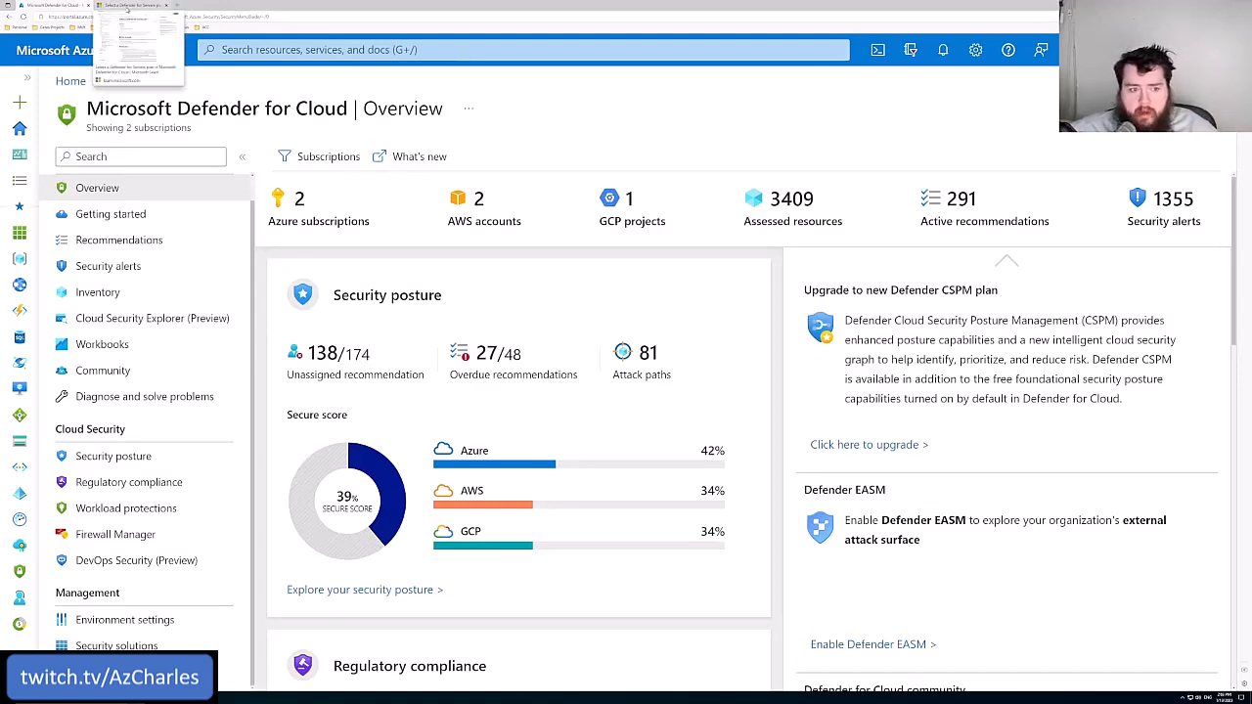
Switch to the Microsoft Learn article comparing Defender for Servers Plan 1 and Plan 2.
left_click(127, 6)
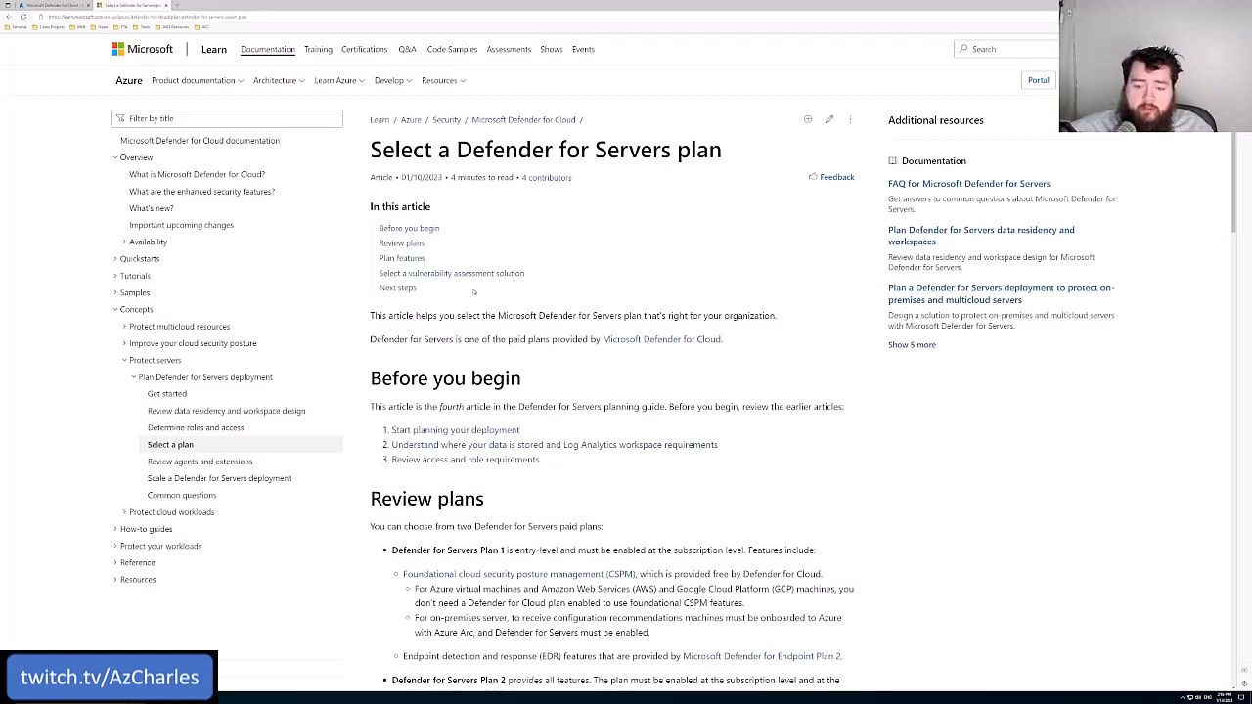
scroll(474, 291, "down", 3)
scroll(475, 291, "down", 3)
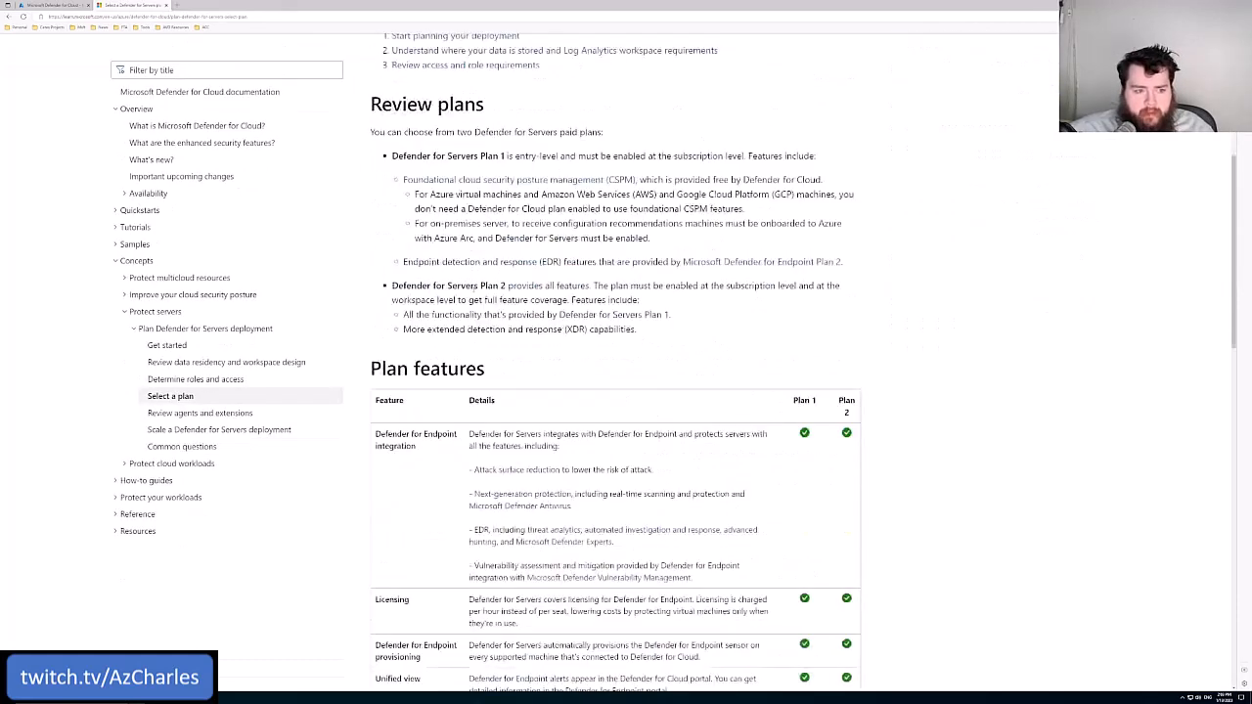
scroll(474, 292, "down", 2)
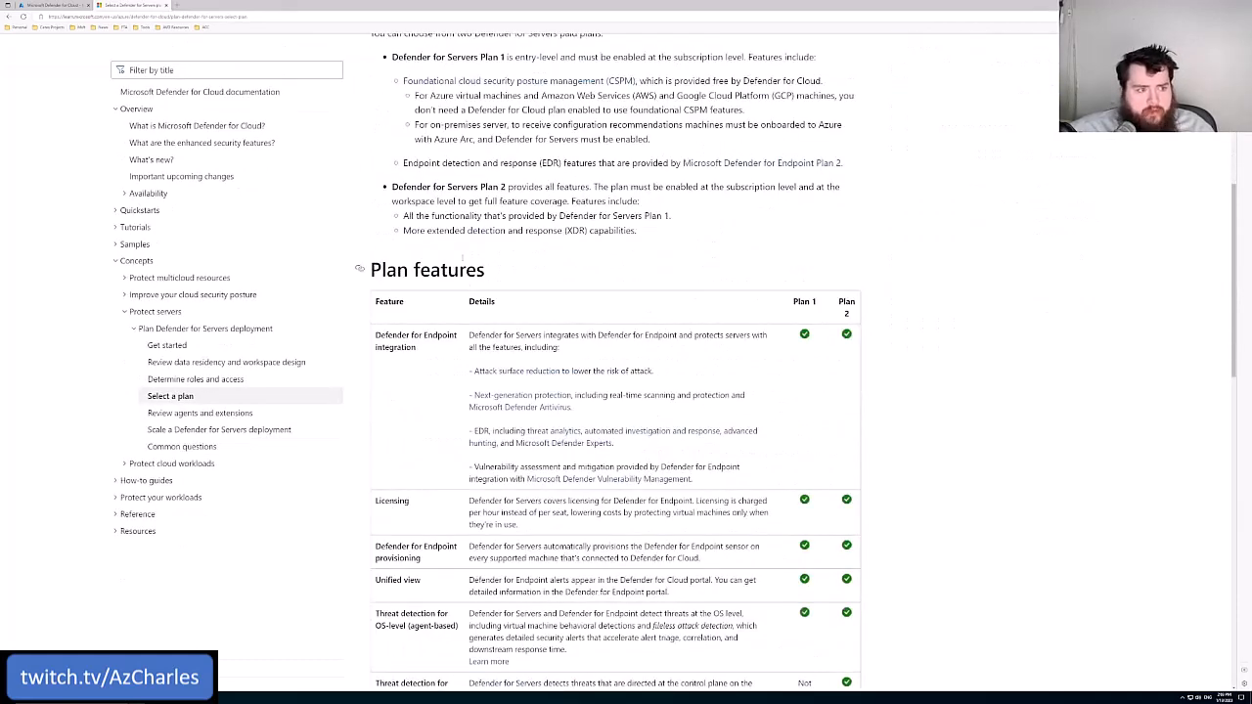
scroll(463, 246, "down", 1)
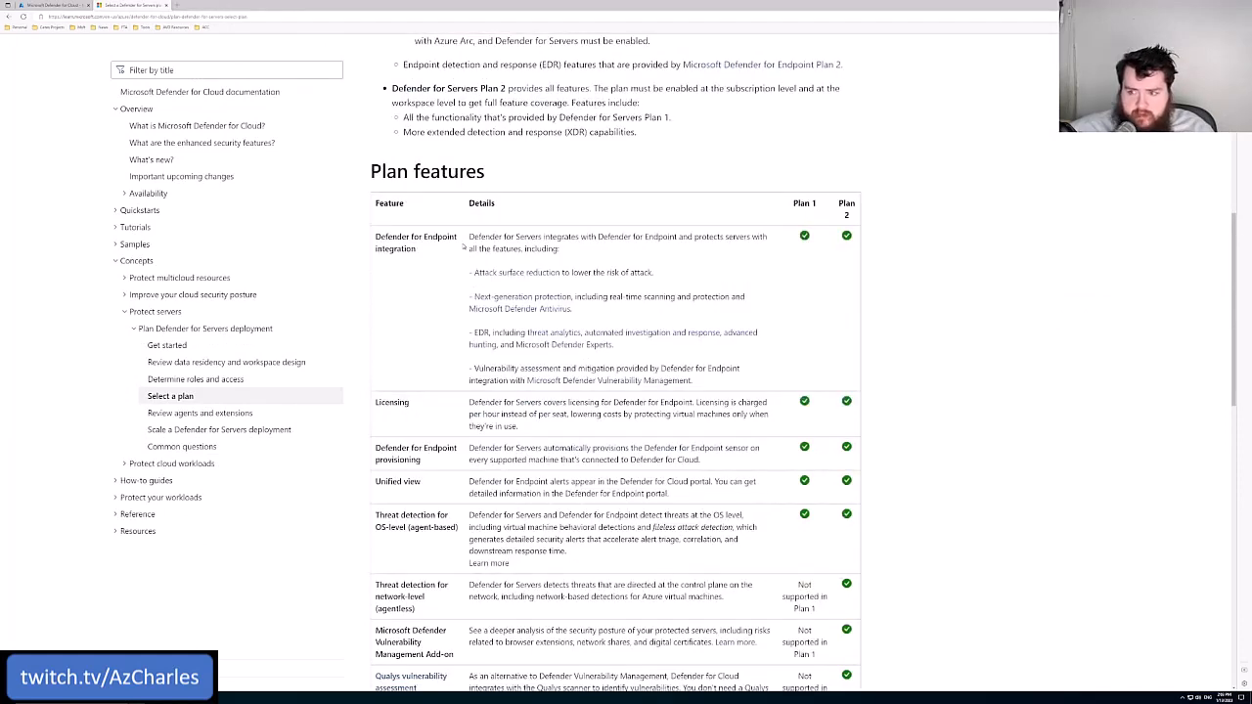
scroll(463, 247, "down", 1)
scroll(464, 246, "up", 2)
scroll(464, 246, "down", 2)
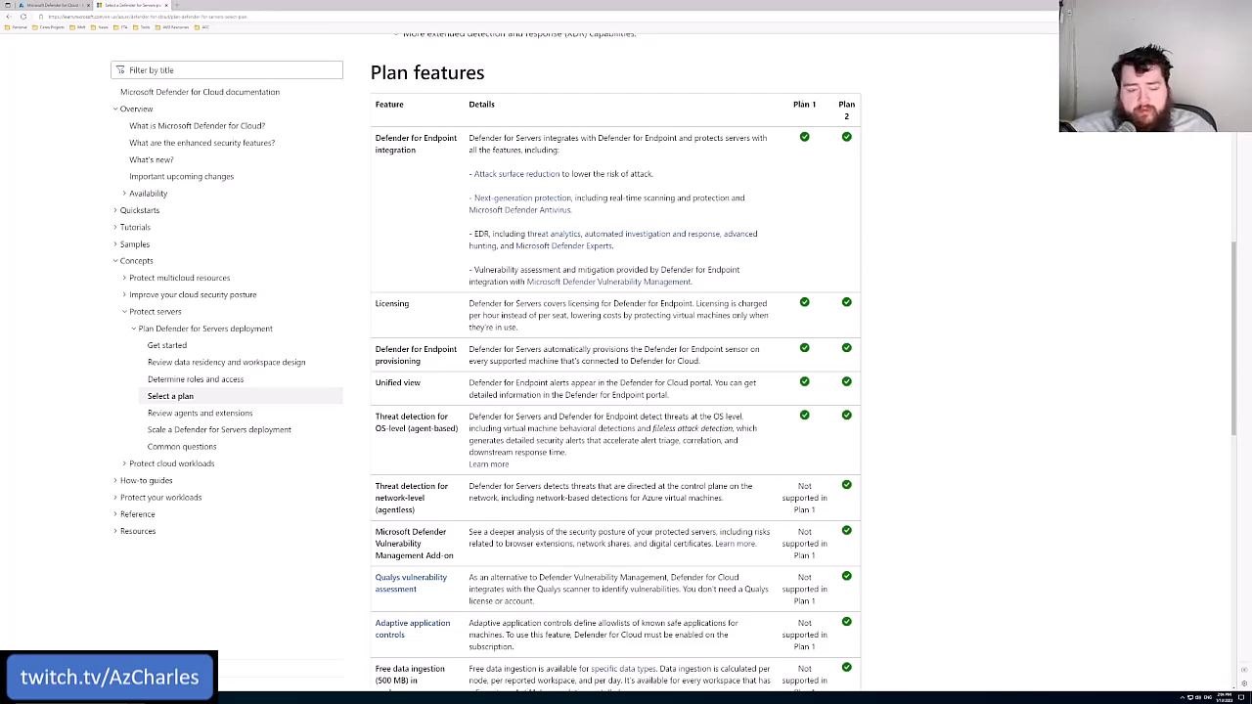
scroll(921, 226, "down", 1)
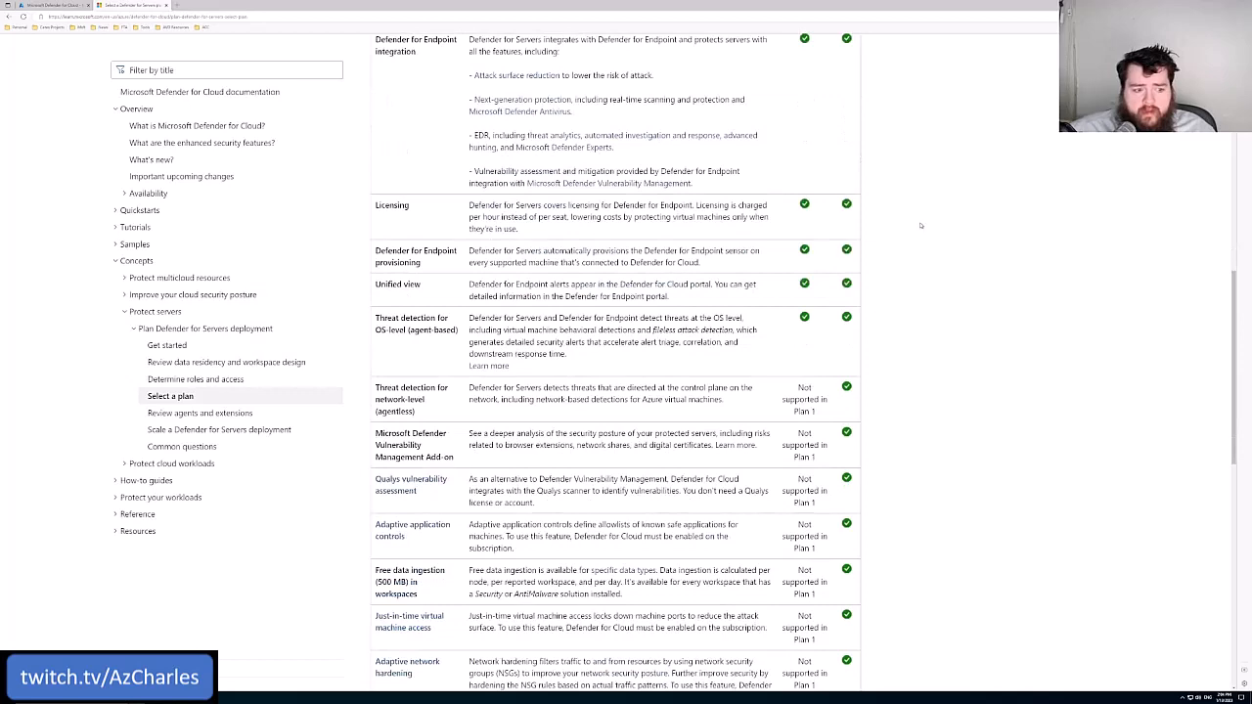
scroll(921, 226, "down", 1)
scroll(915, 226, "down", 1)
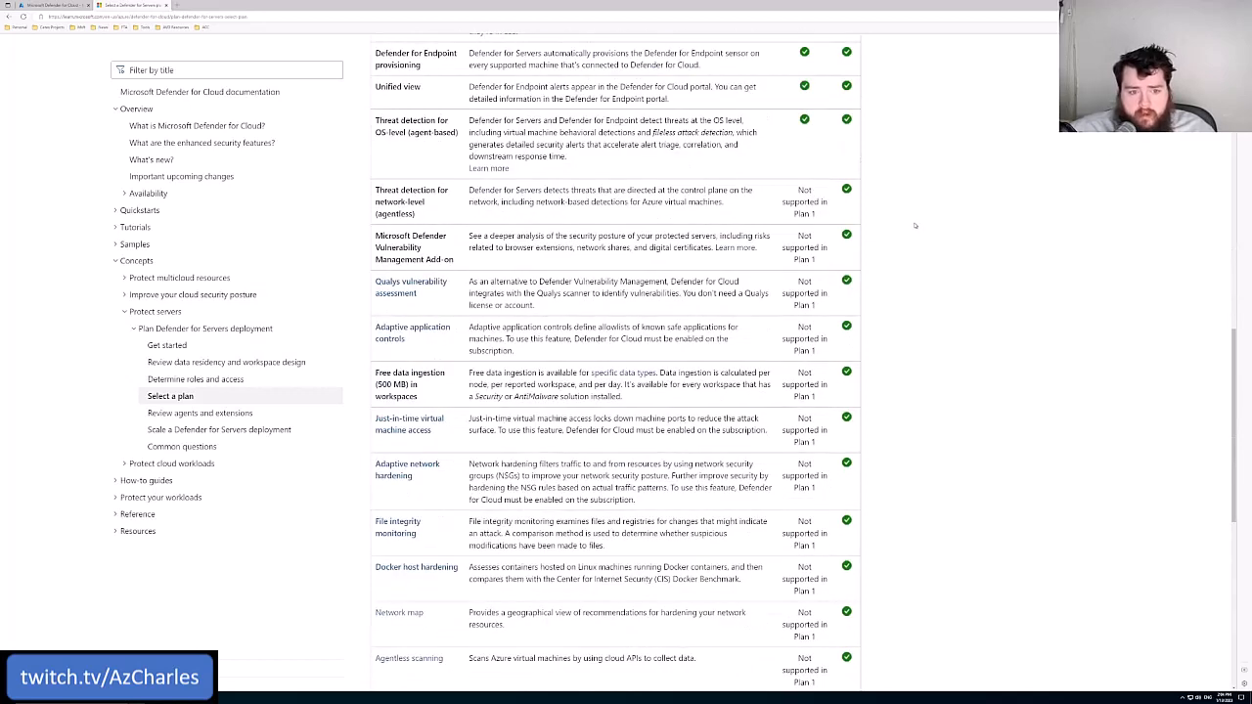
scroll(914, 226, "down", 1)
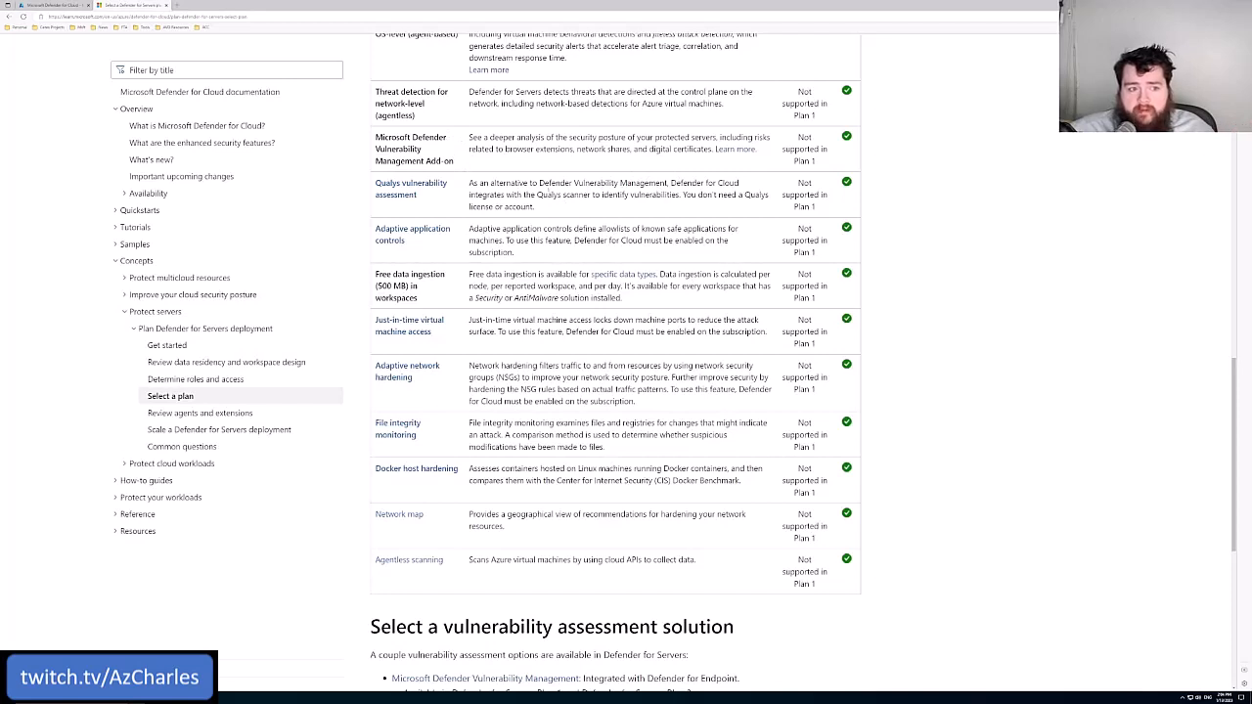
double_click(552, 188)
left_click(552, 194)
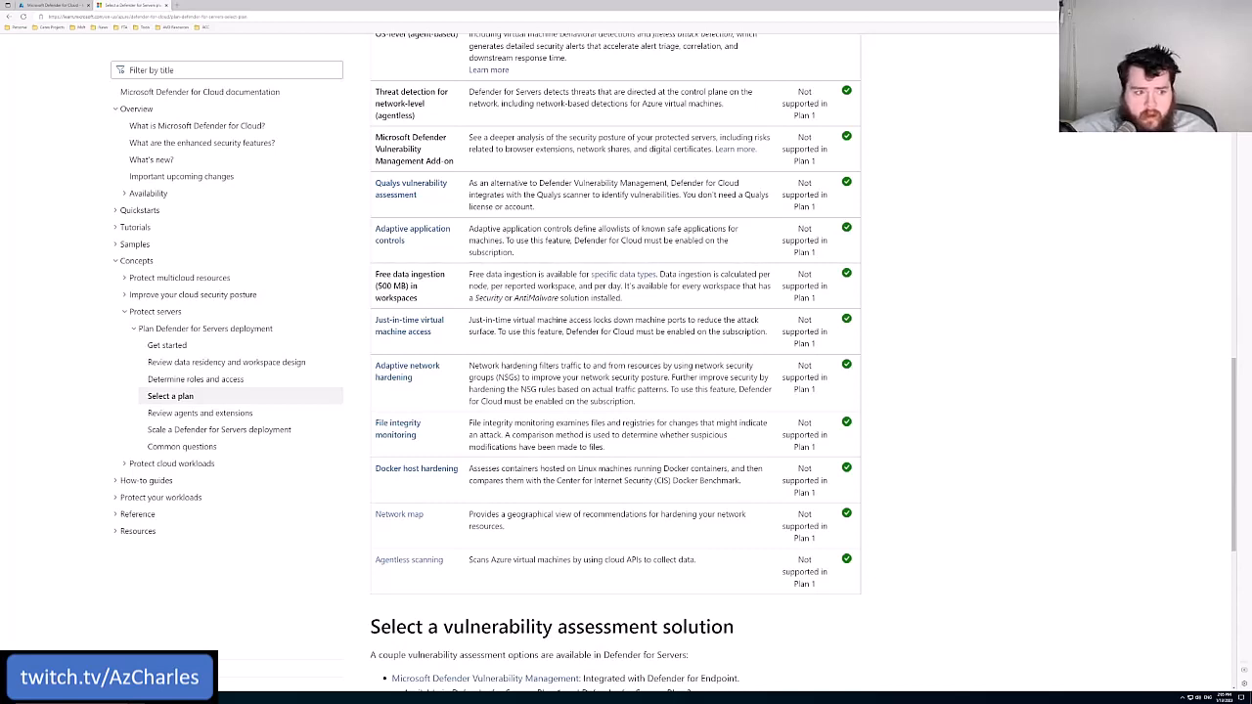
left_click_drag(401, 286, 401, 39)
left_click(375, 278)
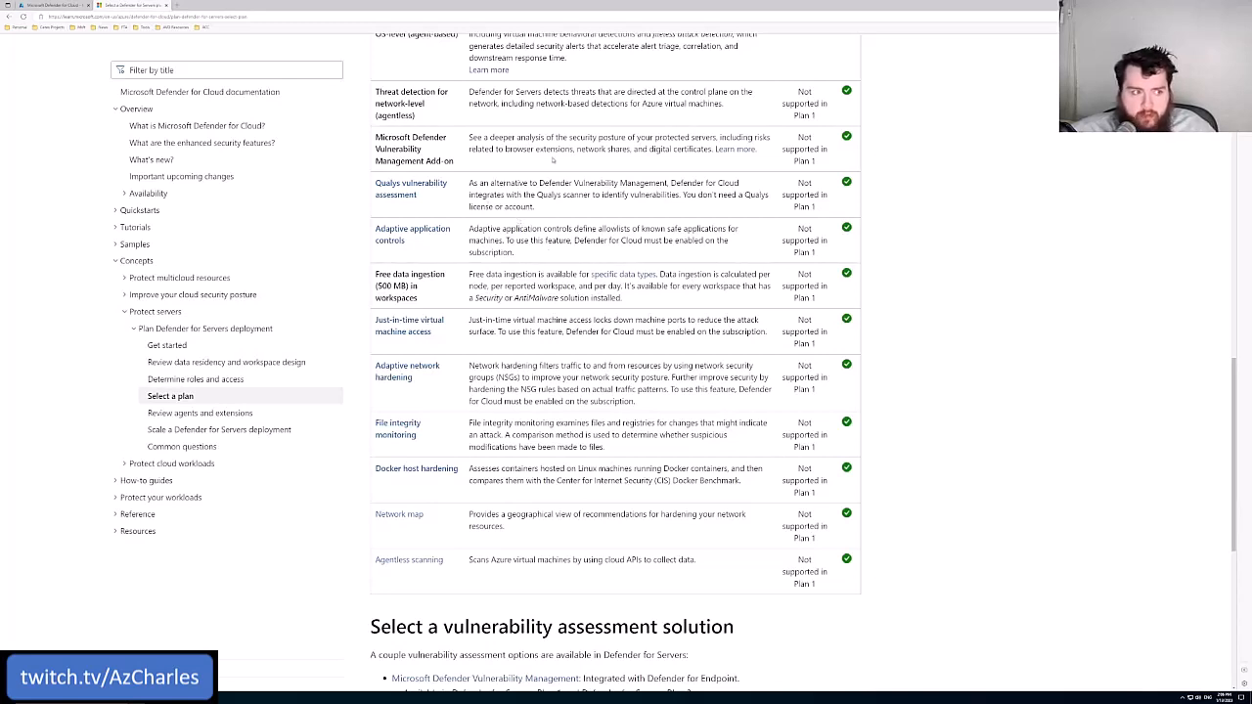
Return to the Defender for Cloud portal and show Environment settings.
left_click(56, 6)
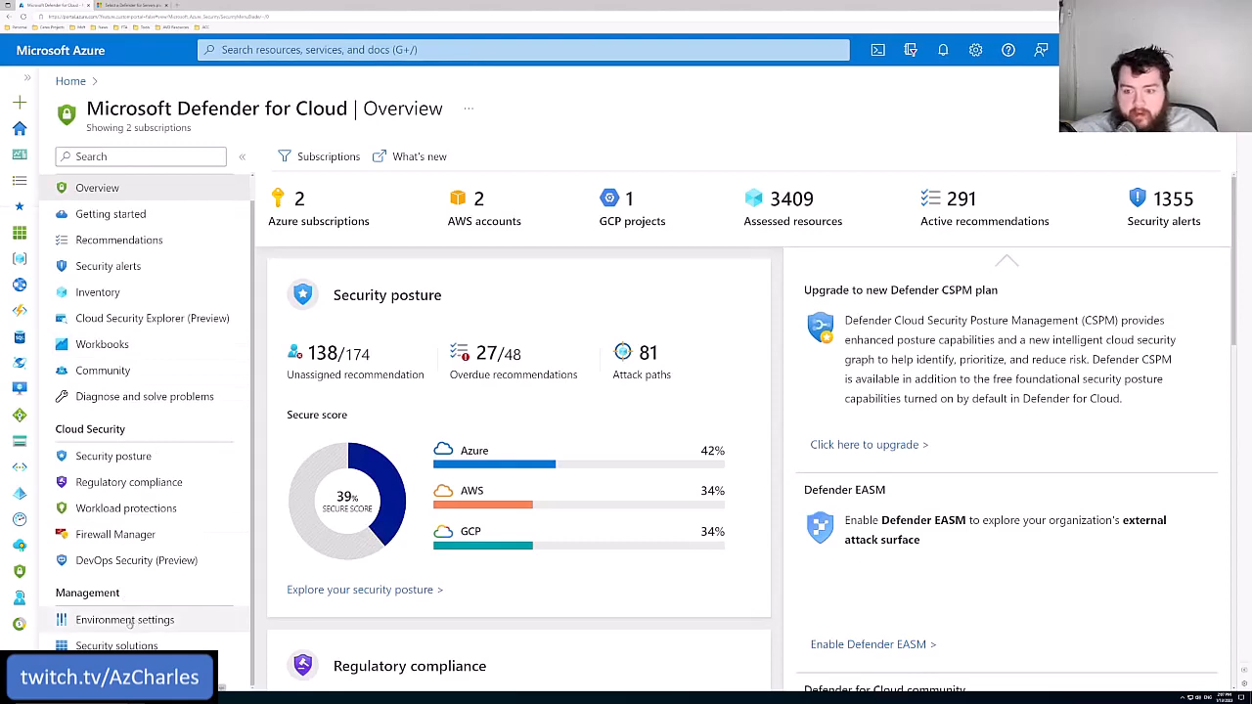
left_click(124, 619)
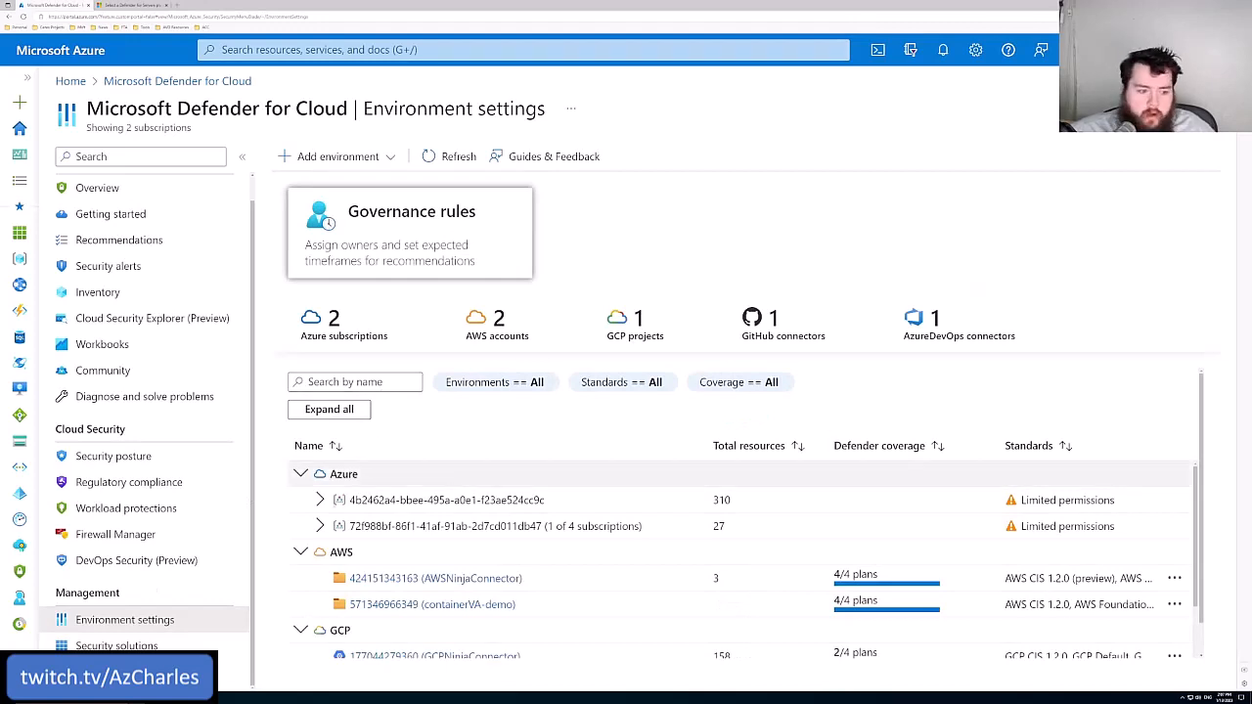
Expand the second Azure subscription's hierarchy down to chplut - FTA ISV Internal.
left_click(318, 527)
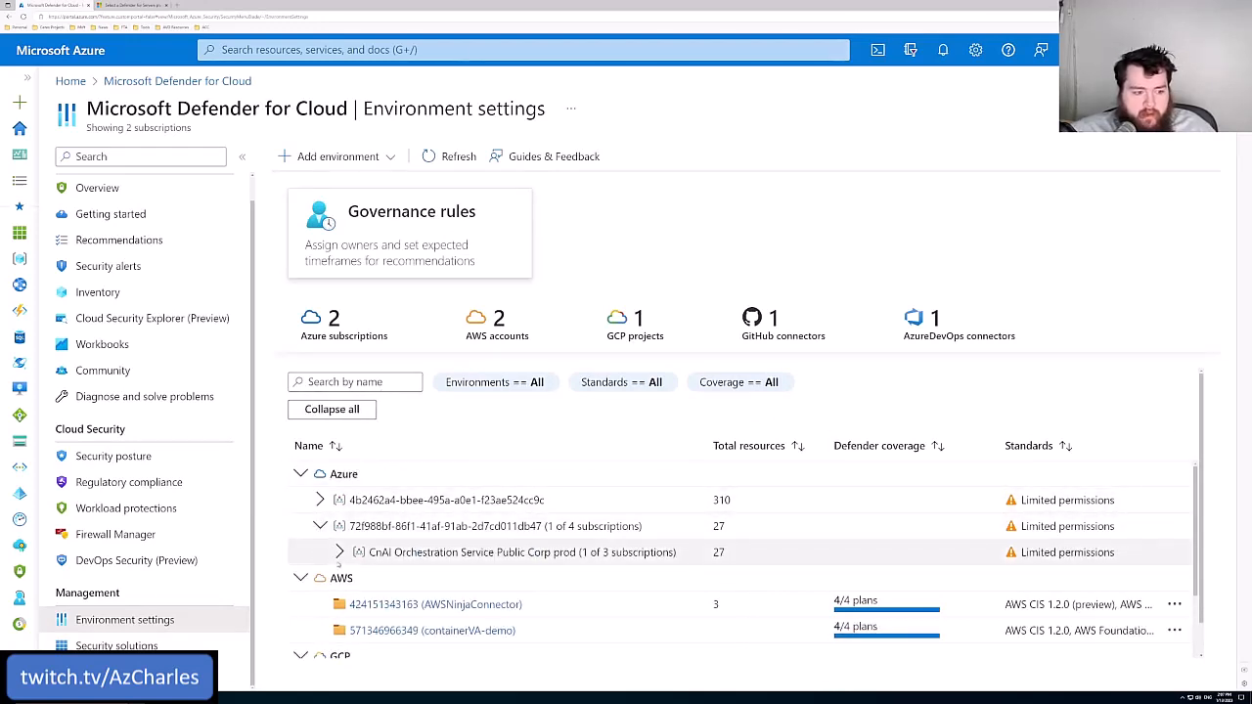
left_click(339, 553)
left_click(360, 578)
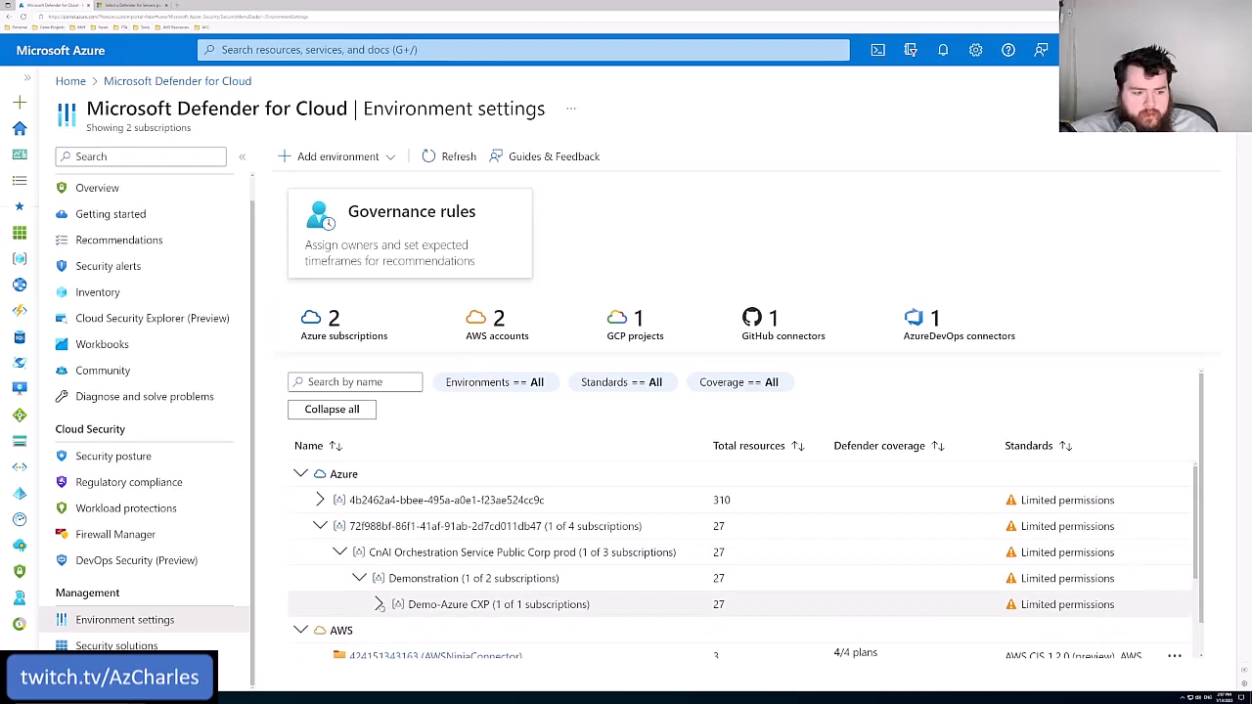
left_click(379, 605)
left_click(399, 630)
scroll(489, 548, "down", 1)
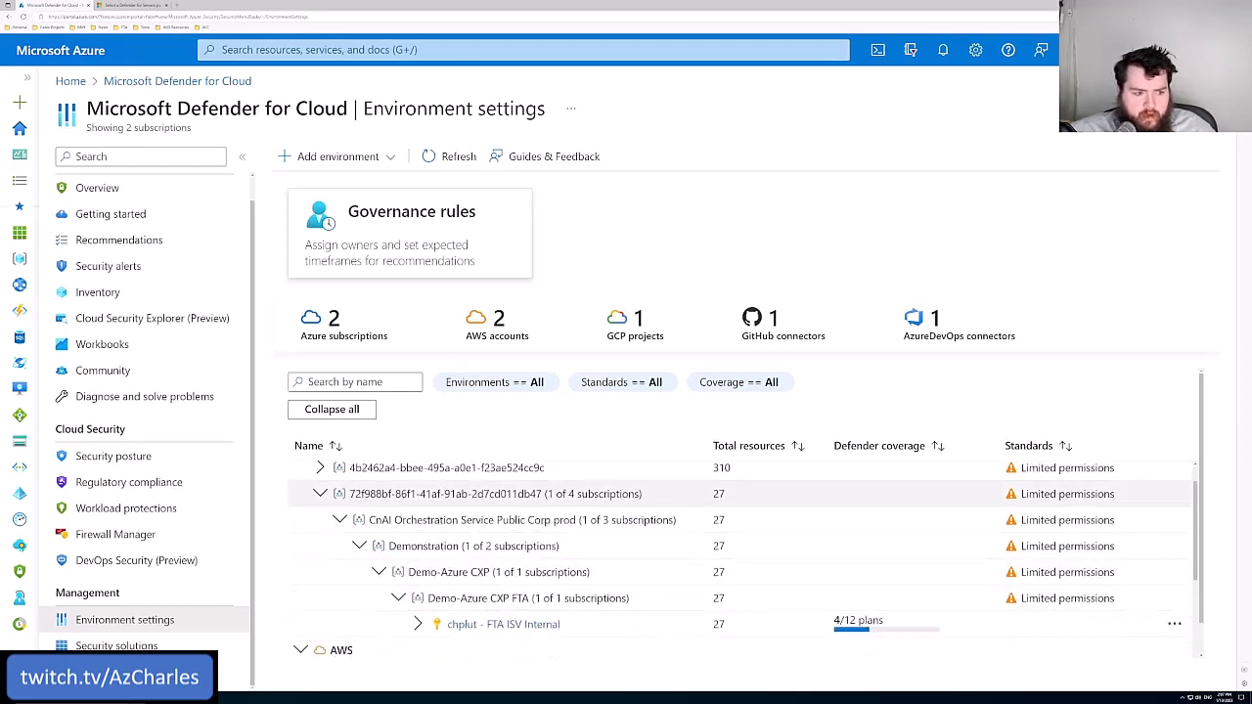
Review the Servers Plan selection panel for chplut - FTA ISV Internal without changing it.
left_click(504, 625)
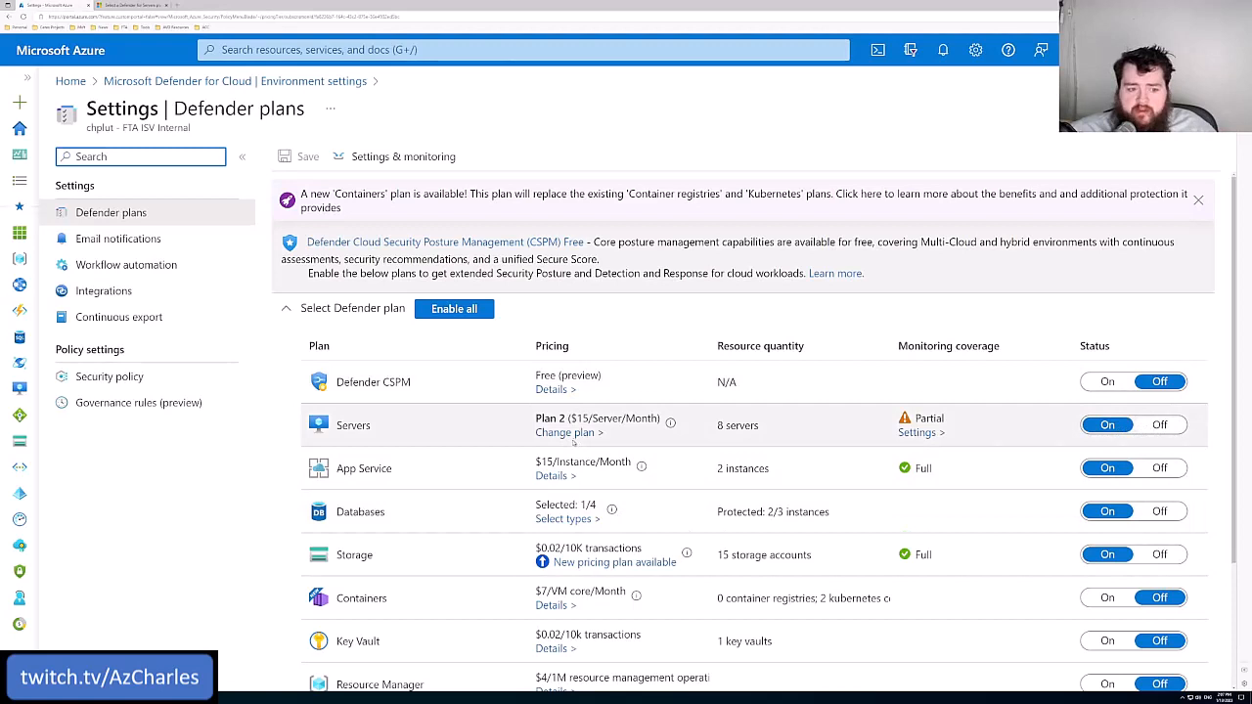
left_click(569, 434)
scroll(921, 326, "down", 1)
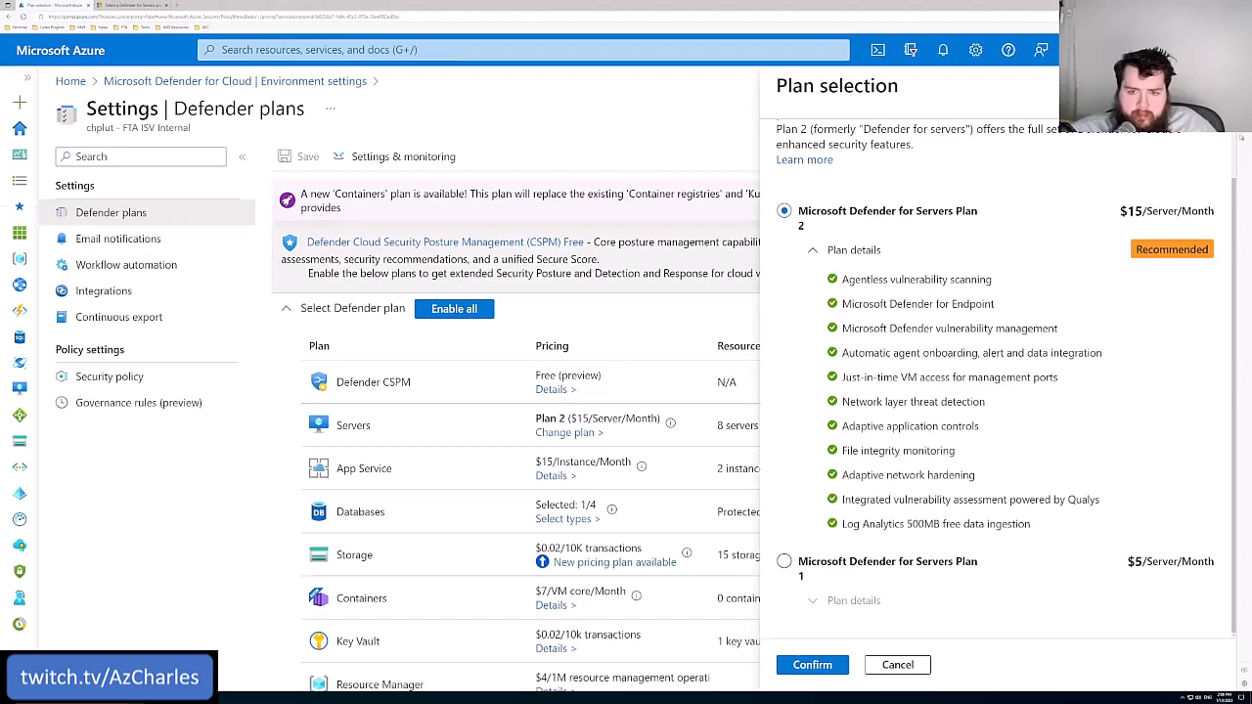
key("Escape")
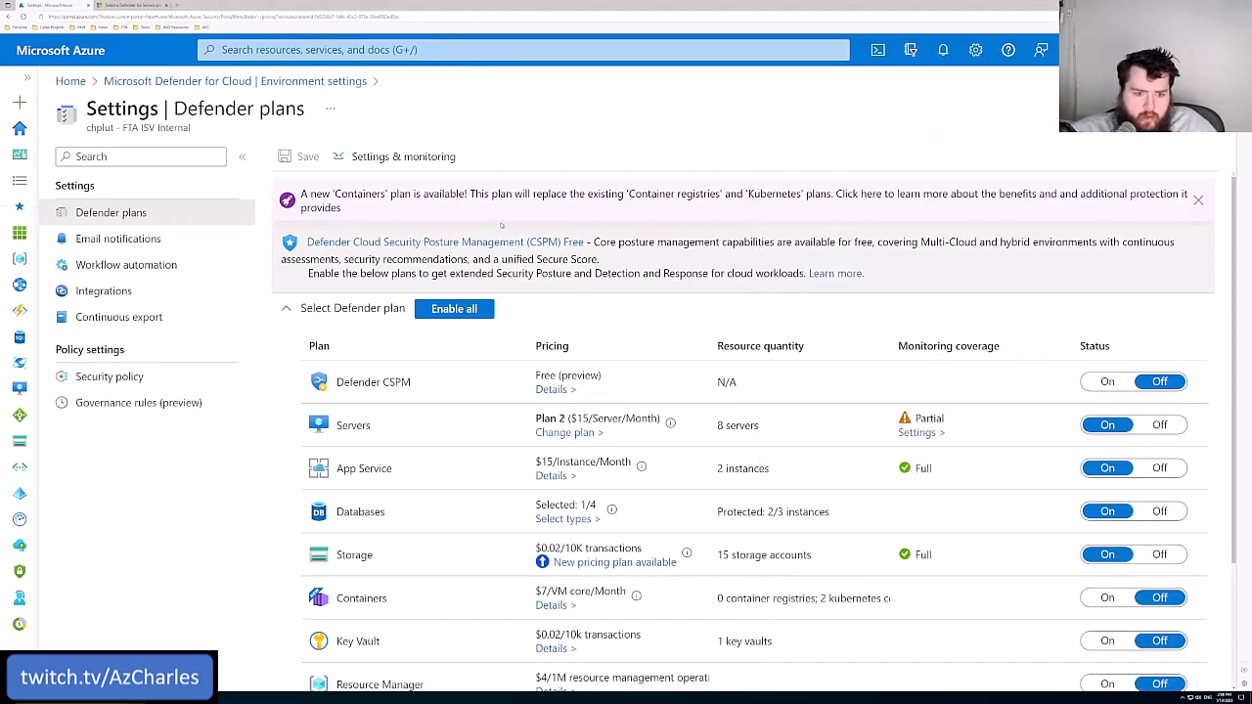
Go back to Environment settings and show the Workload protections dashboard.
left_click(234, 80)
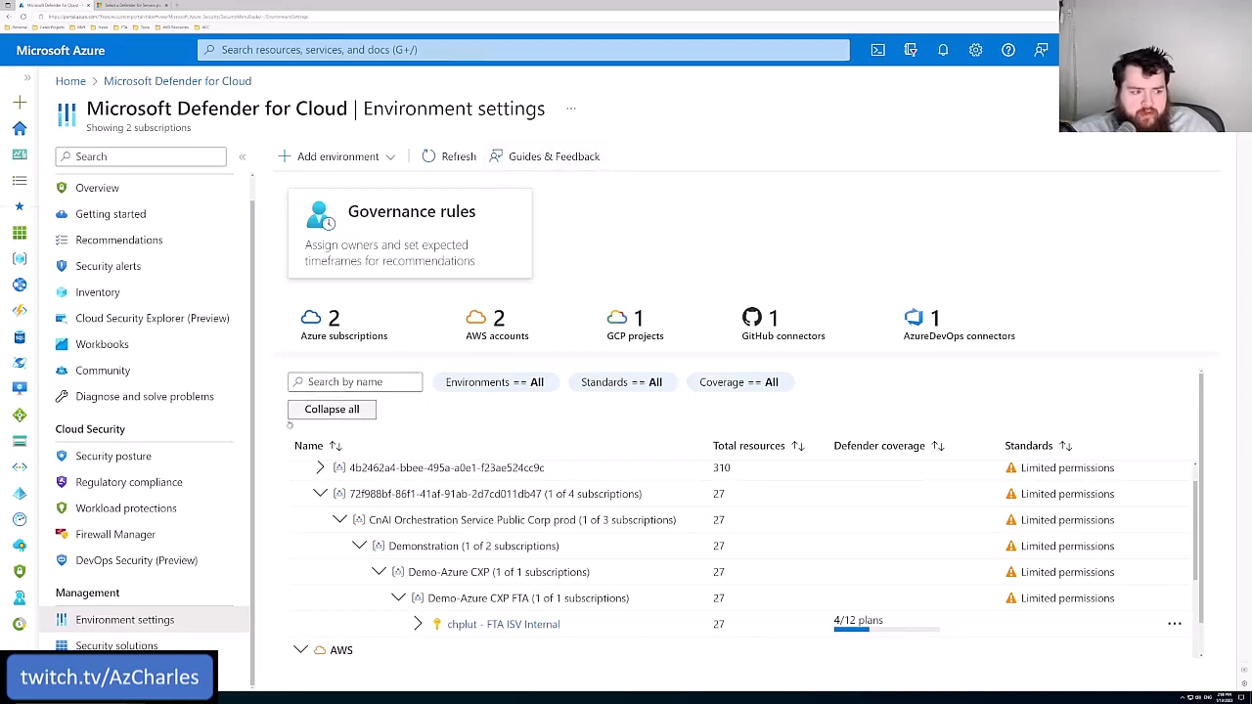
left_click(126, 508)
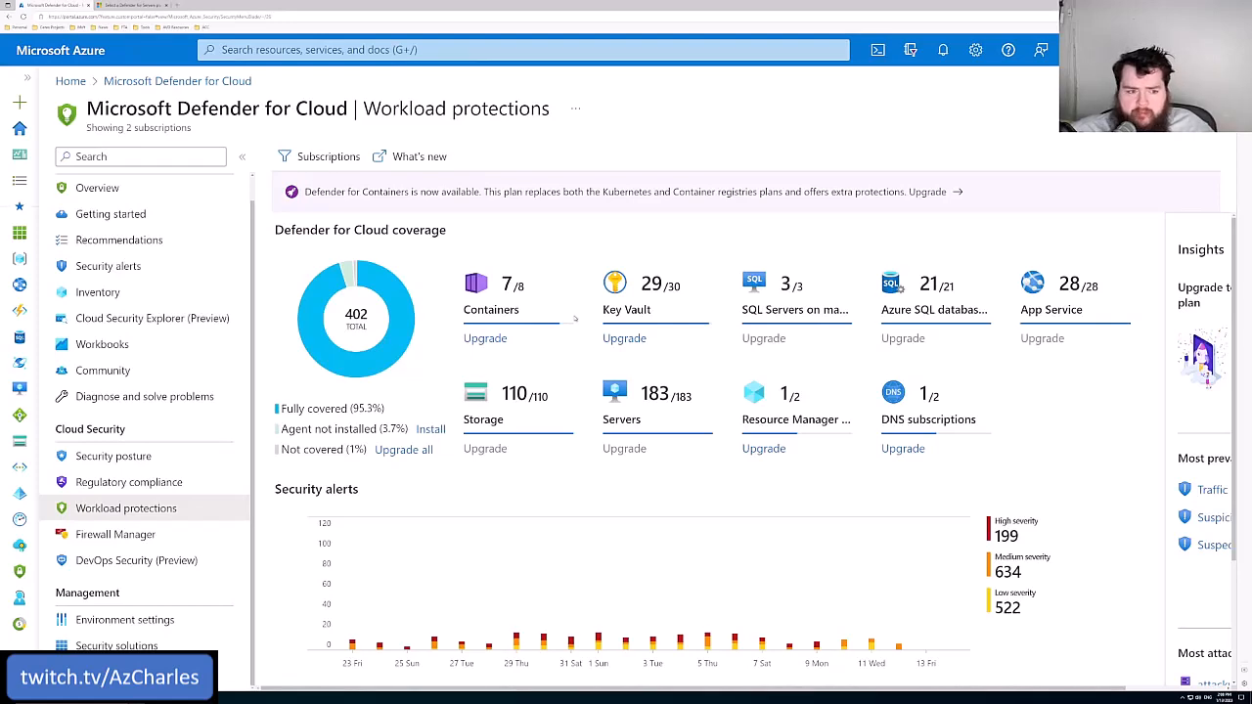
scroll(575, 318, "down", 2)
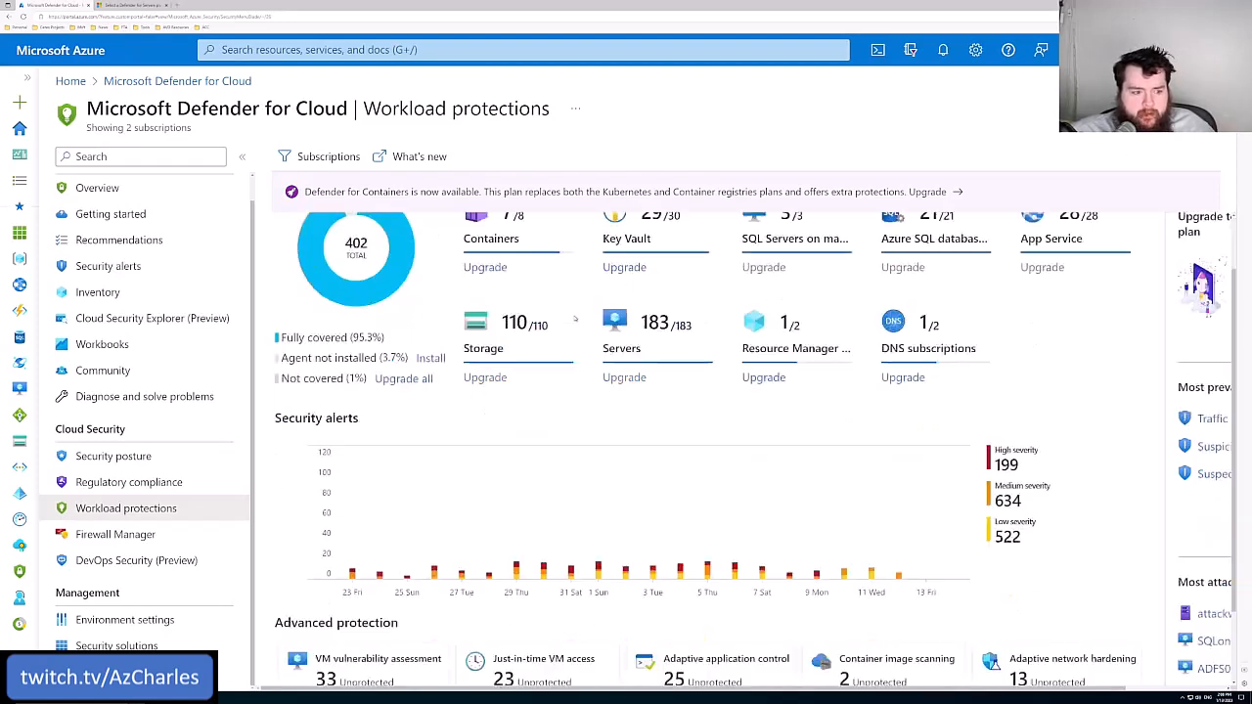
scroll(575, 318, "down", 2)
scroll(576, 318, "down", 1)
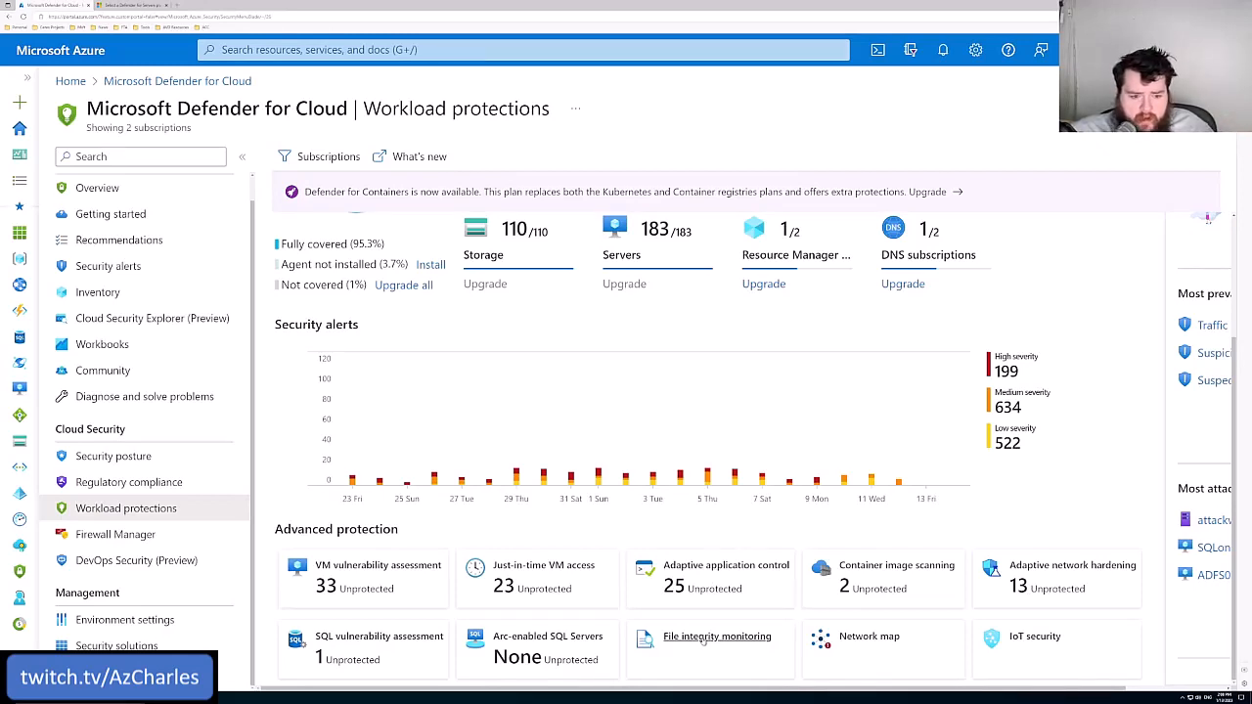
Show File Integrity Monitoring and the default workspace's Windows Registry monitoring configuration.
left_click(702, 642)
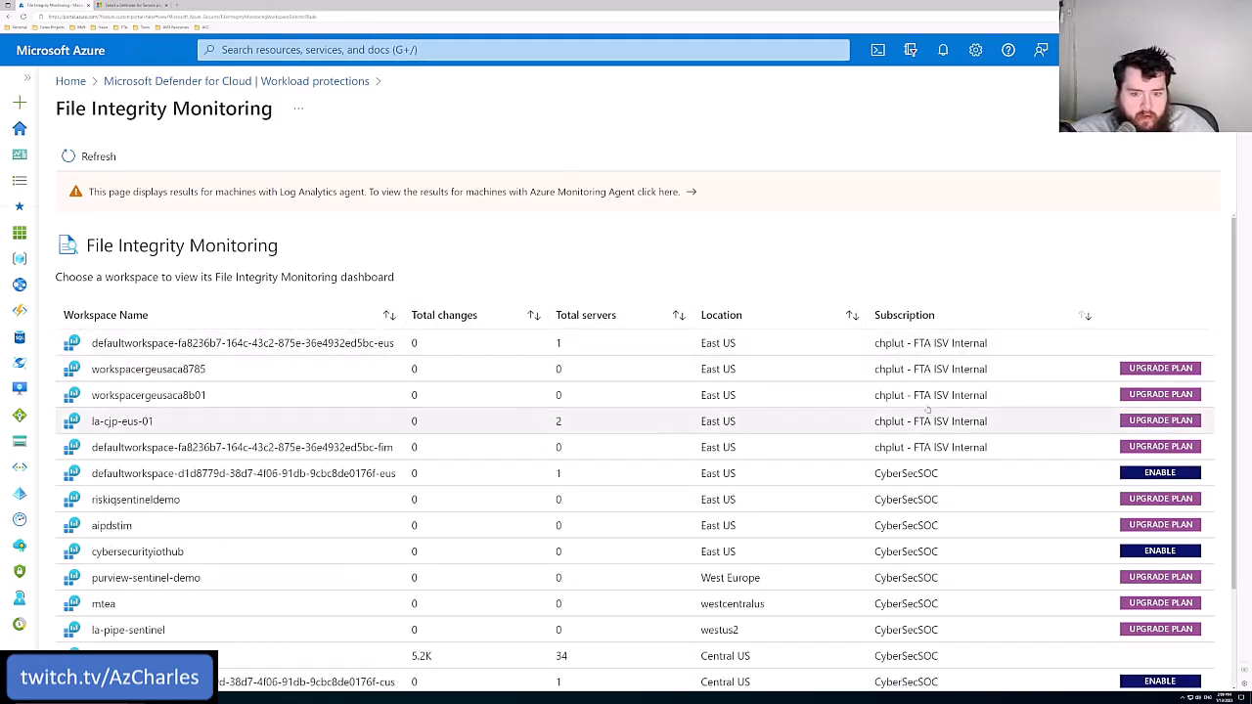
left_click(204, 345)
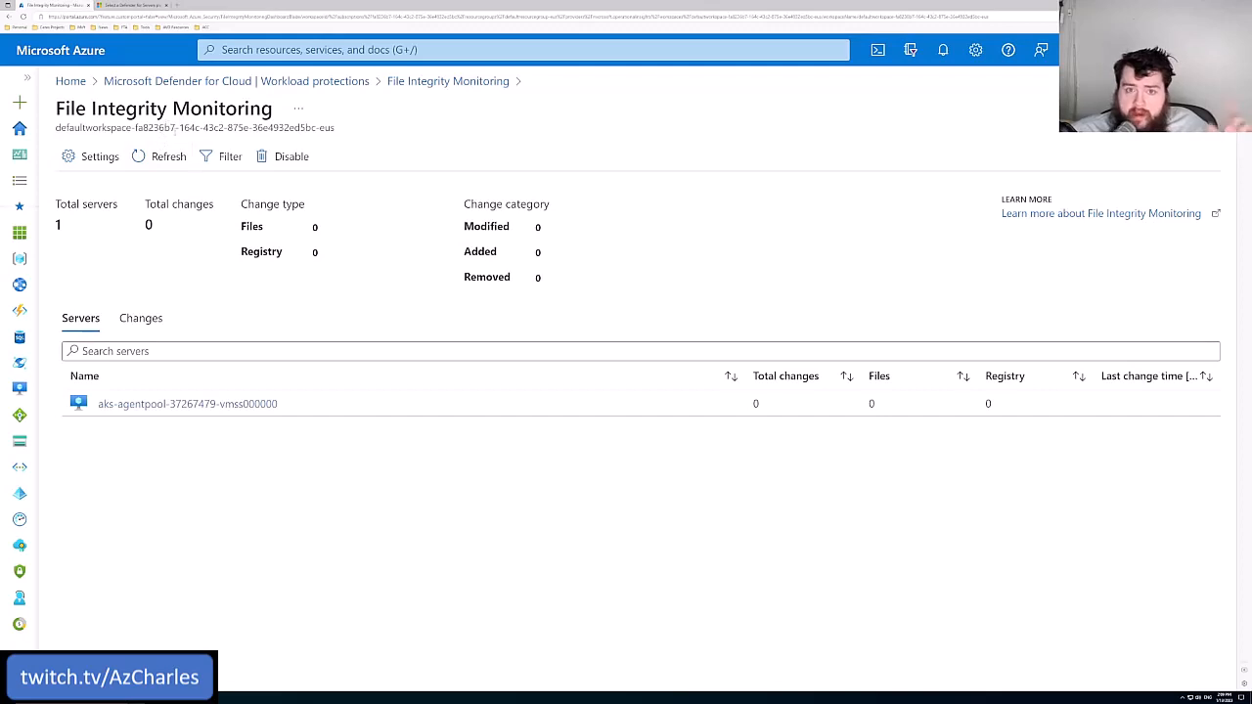
triple_click(134, 127)
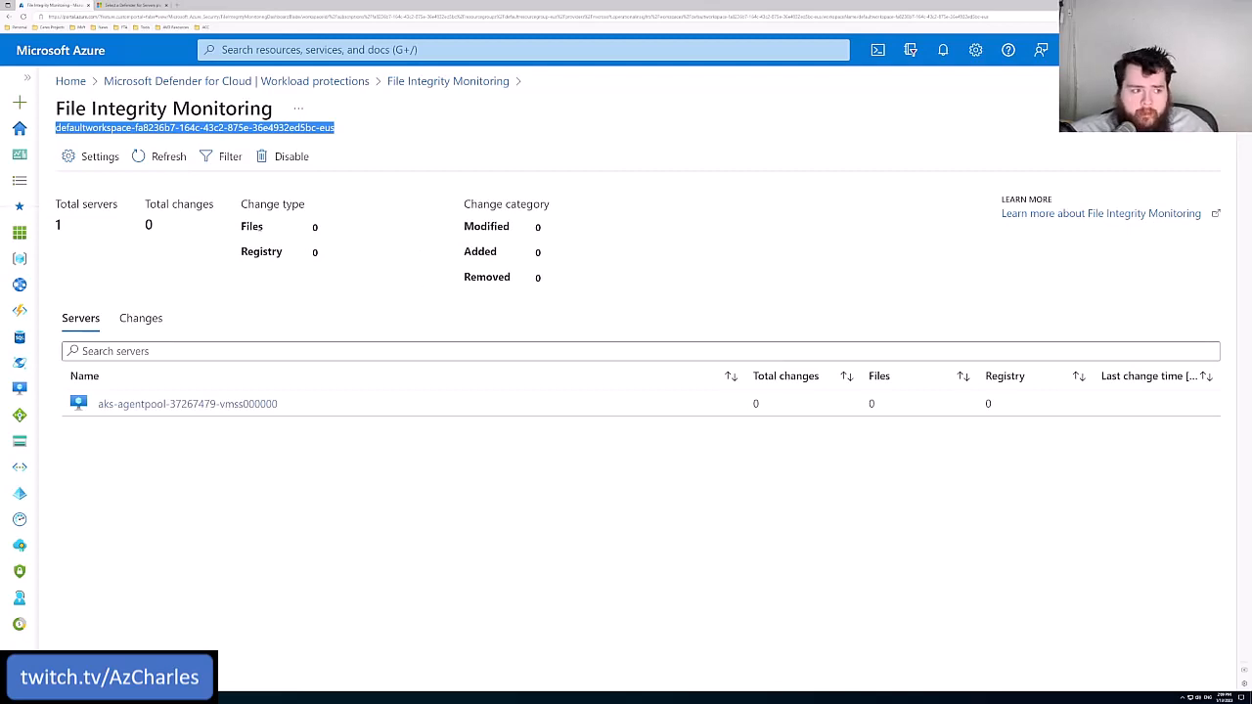
left_click(86, 159)
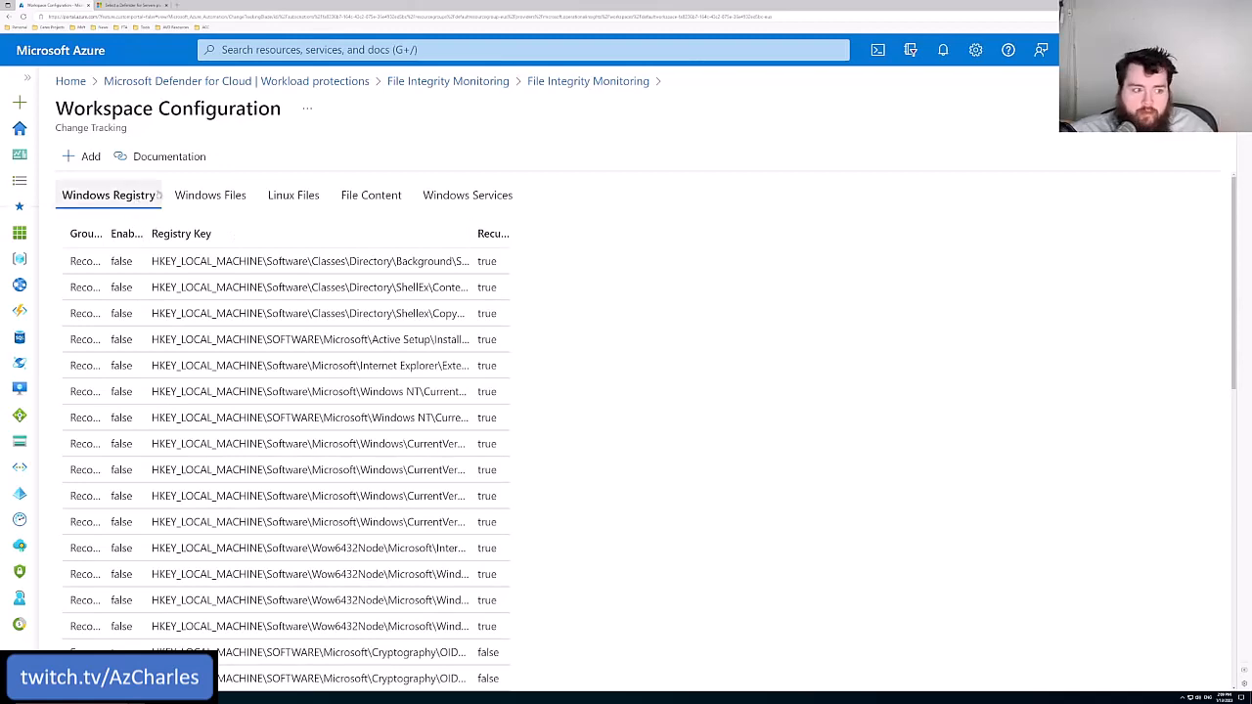
Review Windows Files, Linux Files, File Content and Windows Services settings, then return to the workspace list.
left_click(210, 195)
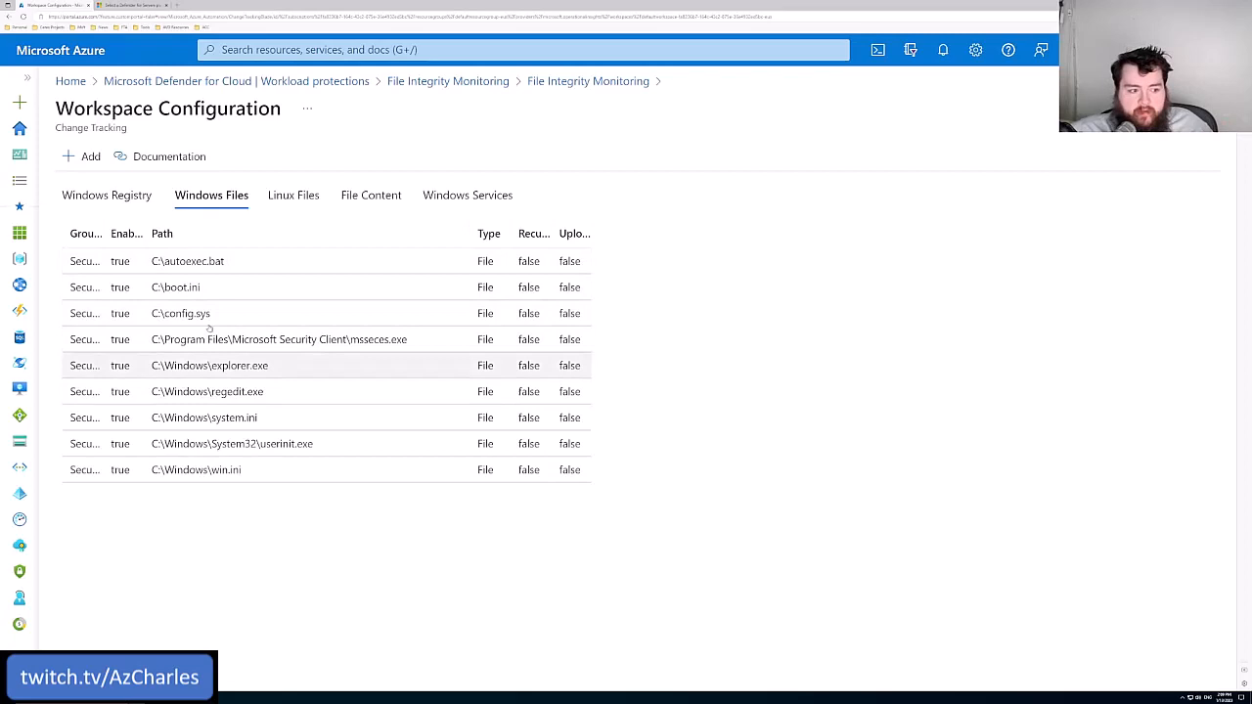
left_click(293, 194)
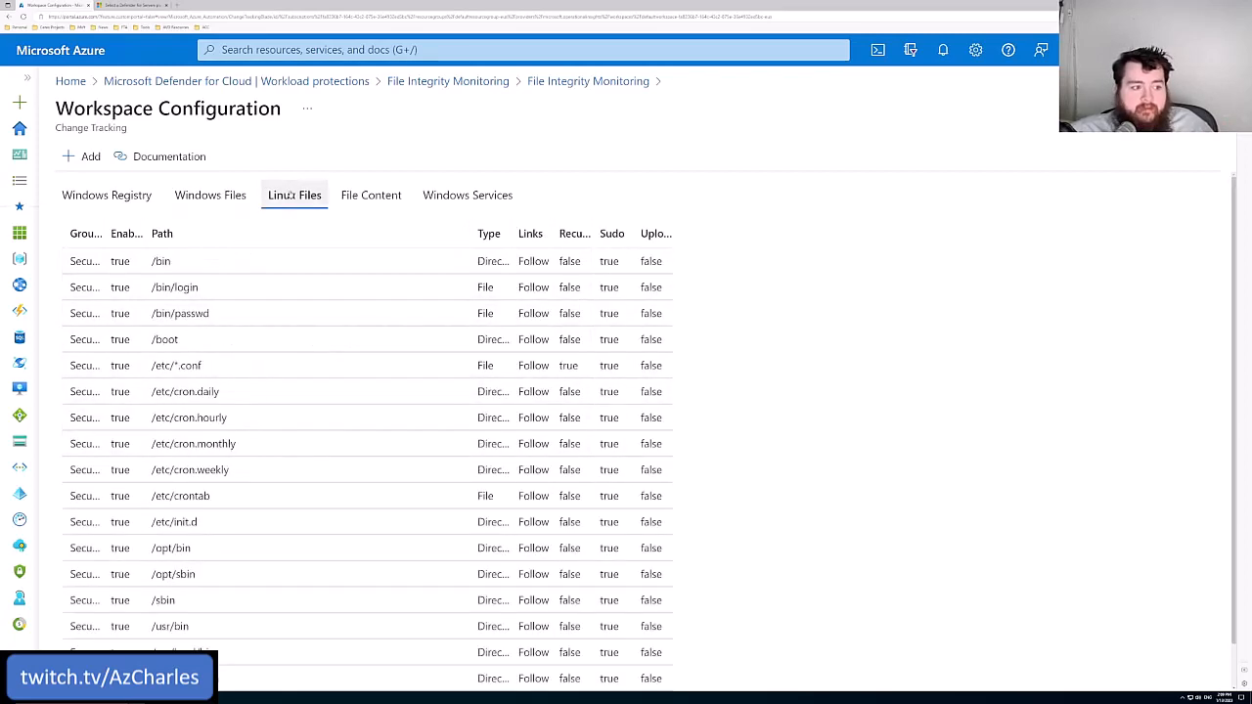
left_click(370, 195)
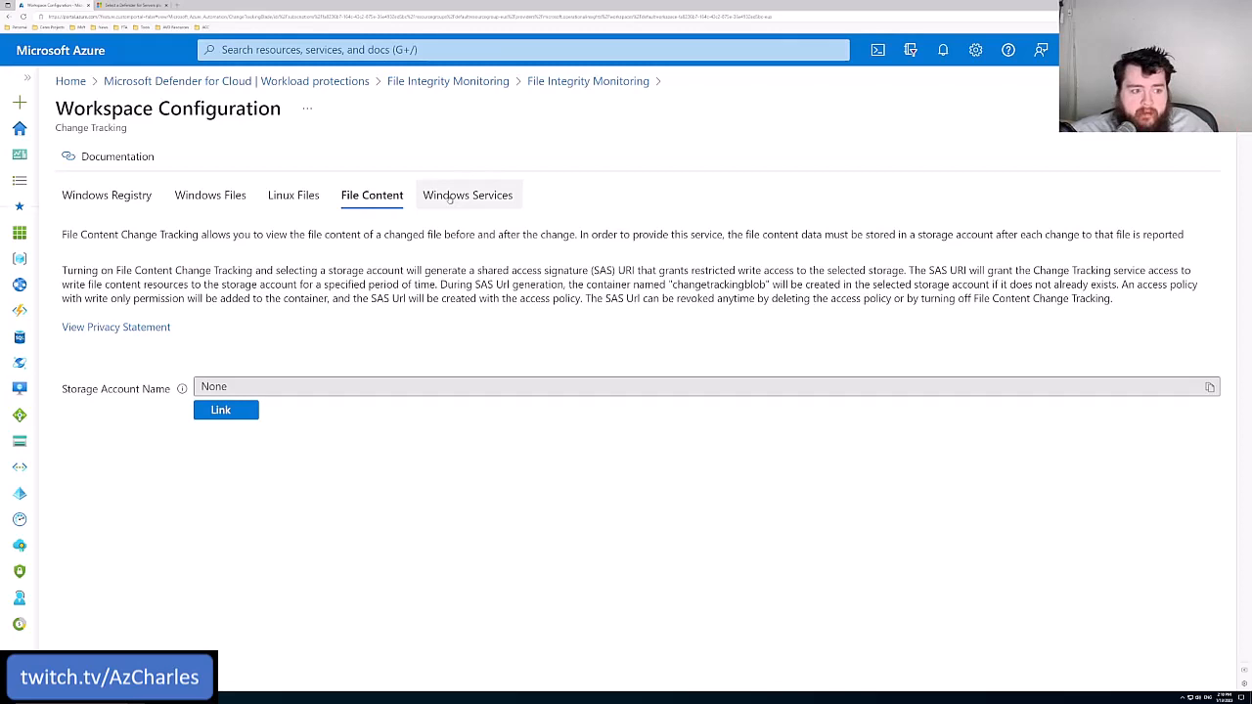
double_click(120, 389)
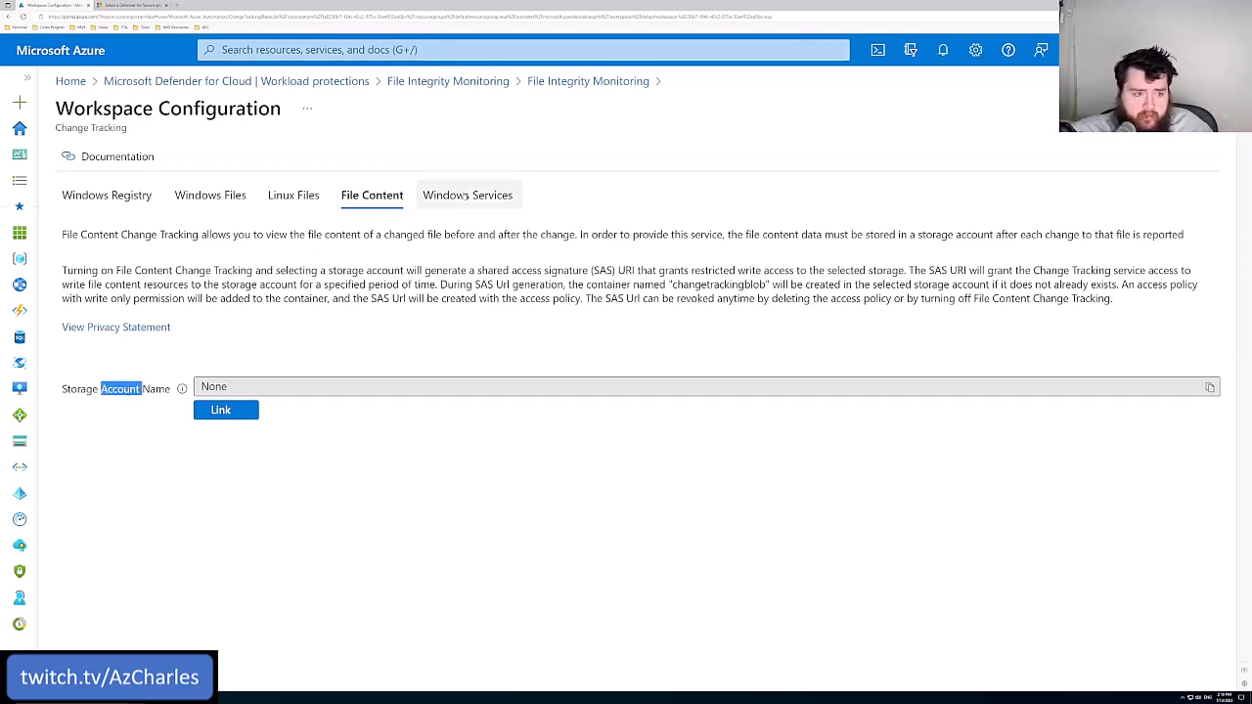
left_click(467, 194)
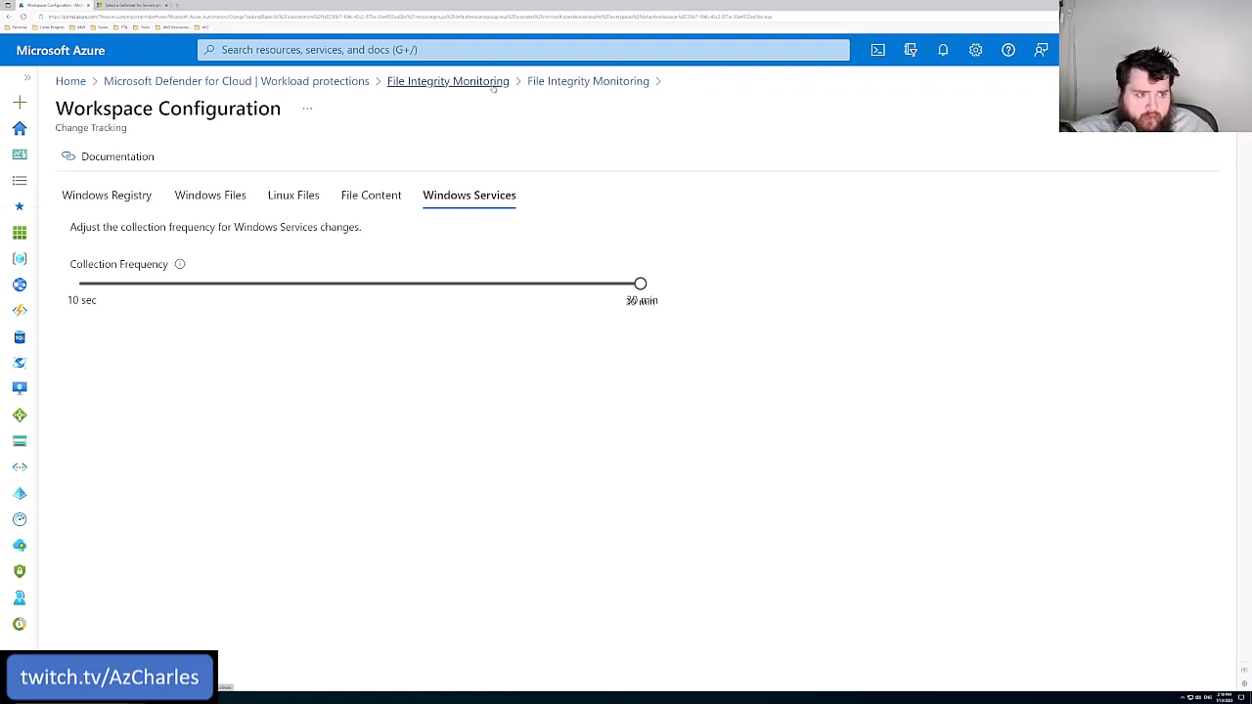
left_click(448, 80)
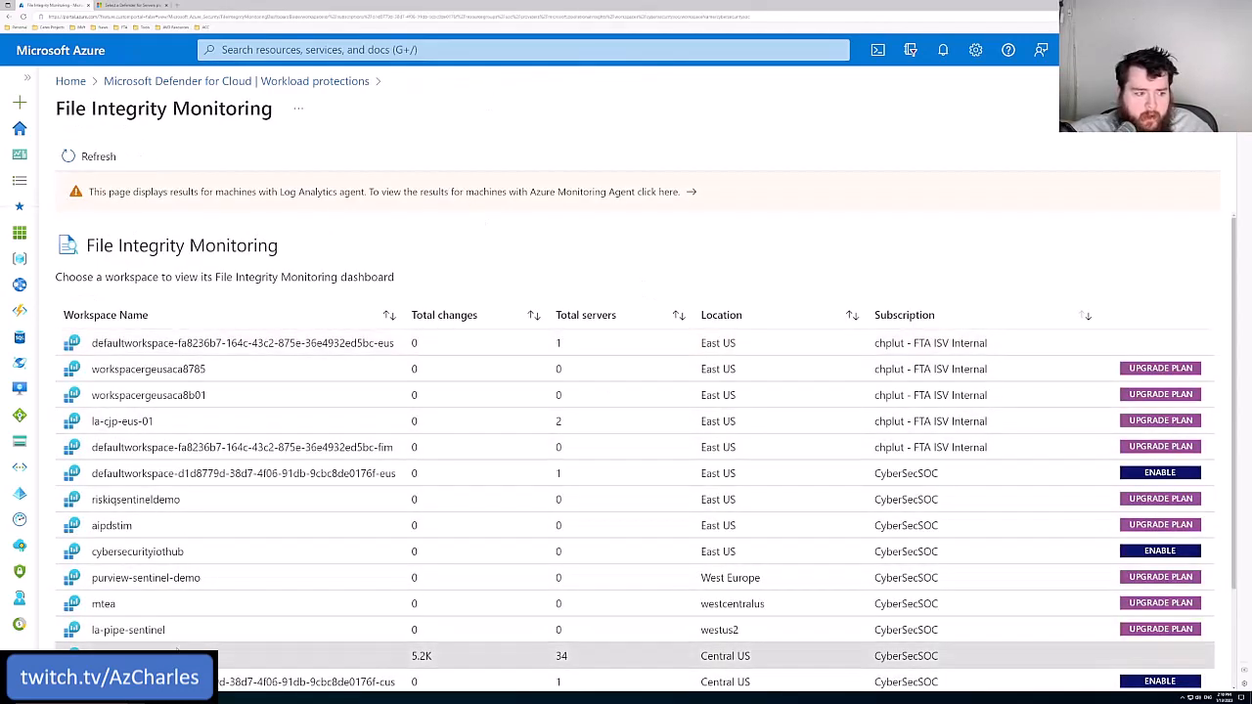
Show SimulandWAP.seccxp.ninja's change records from the cybersecuritysoc workspace dashboard in Logs.
left_click(294, 655)
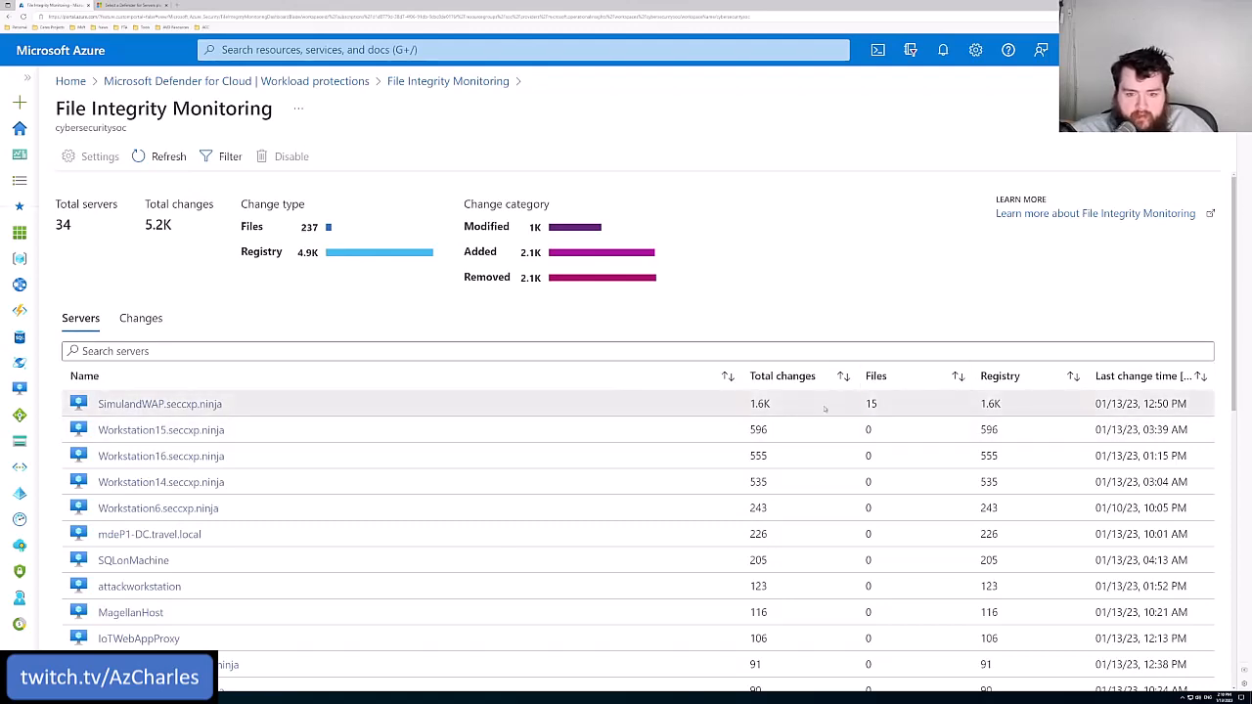
left_click_drag(879, 403, 747, 411)
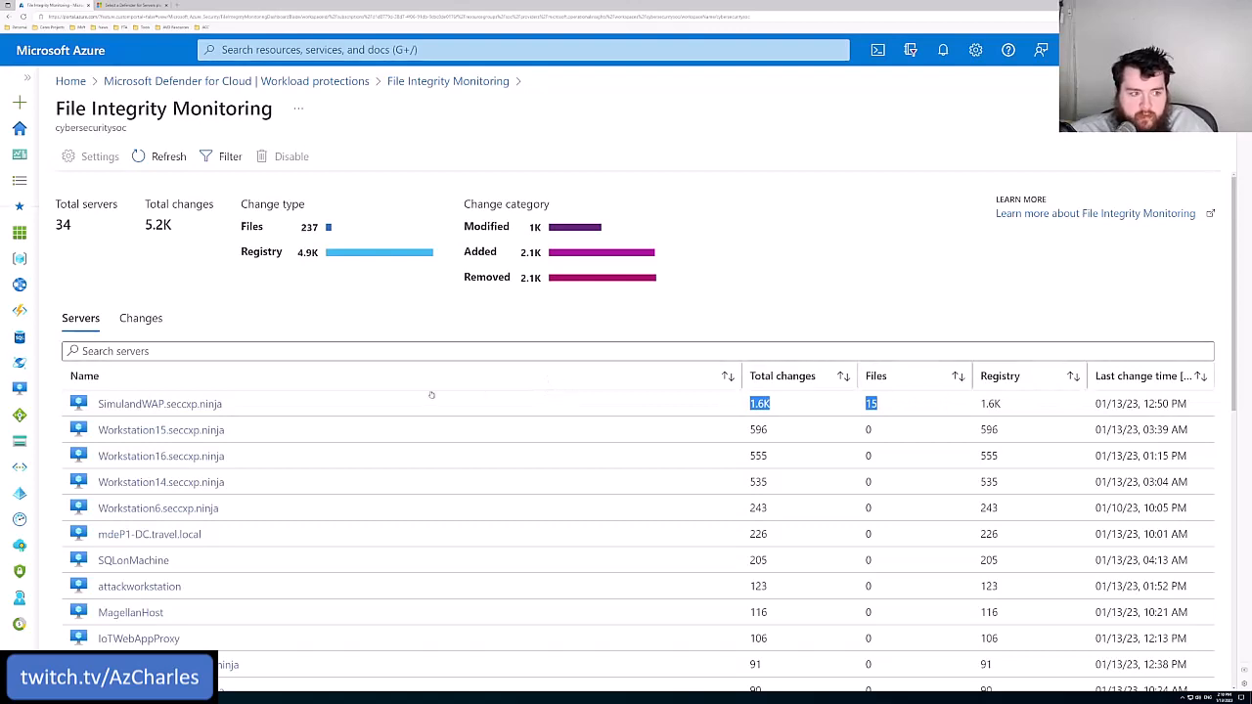
left_click(167, 405)
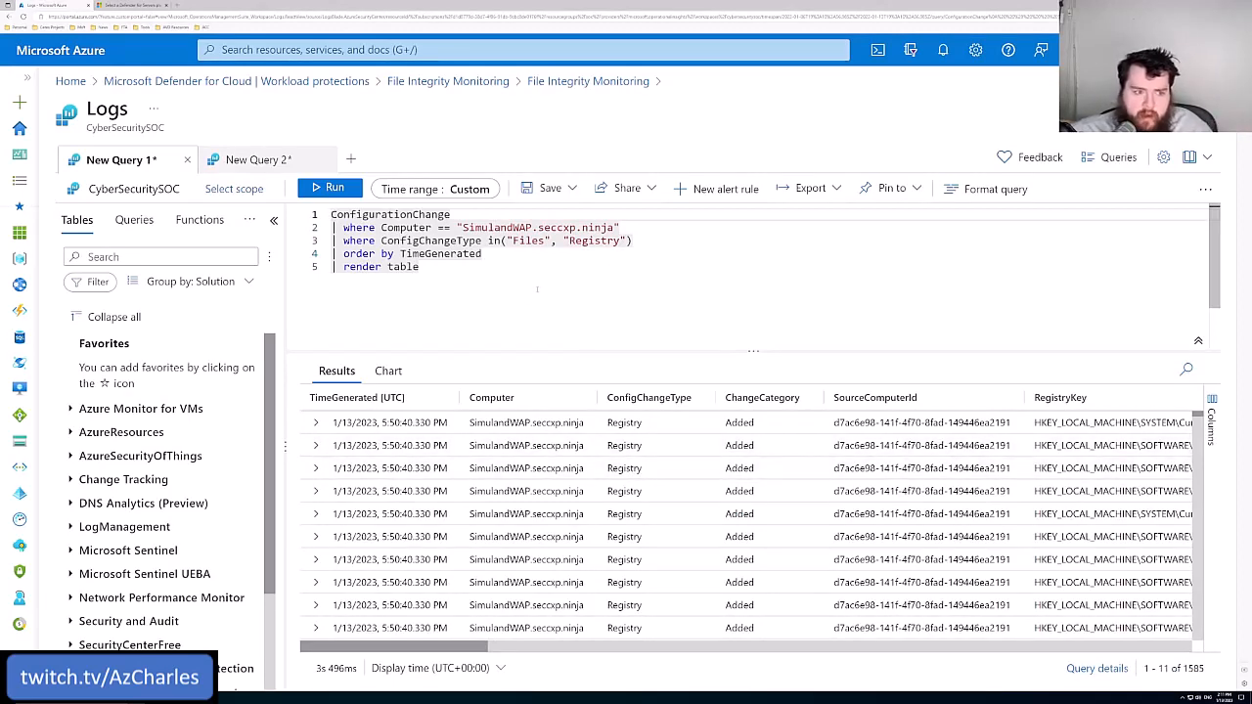
mouse_move(451, 294)
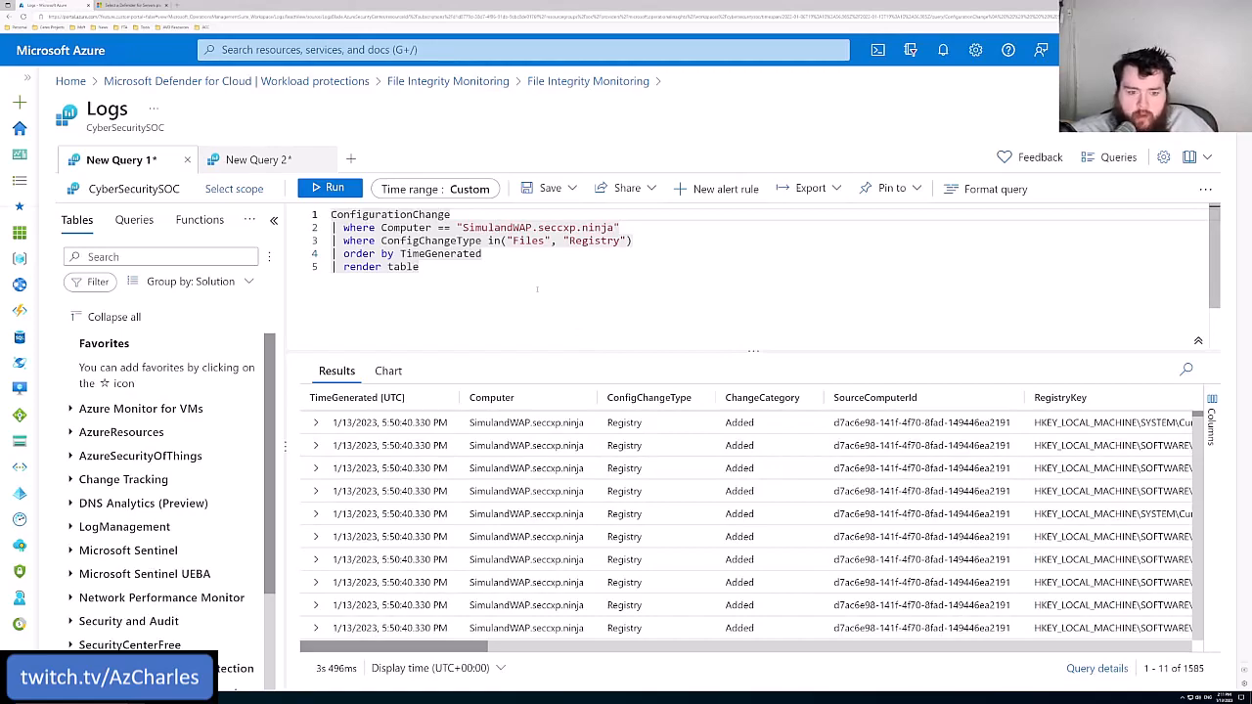
mouse_move(456, 647)
left_mouse_down()
mouse_move(801, 647)
mouse_move(1027, 668)
mouse_move(402, 665)
left_mouse_up()
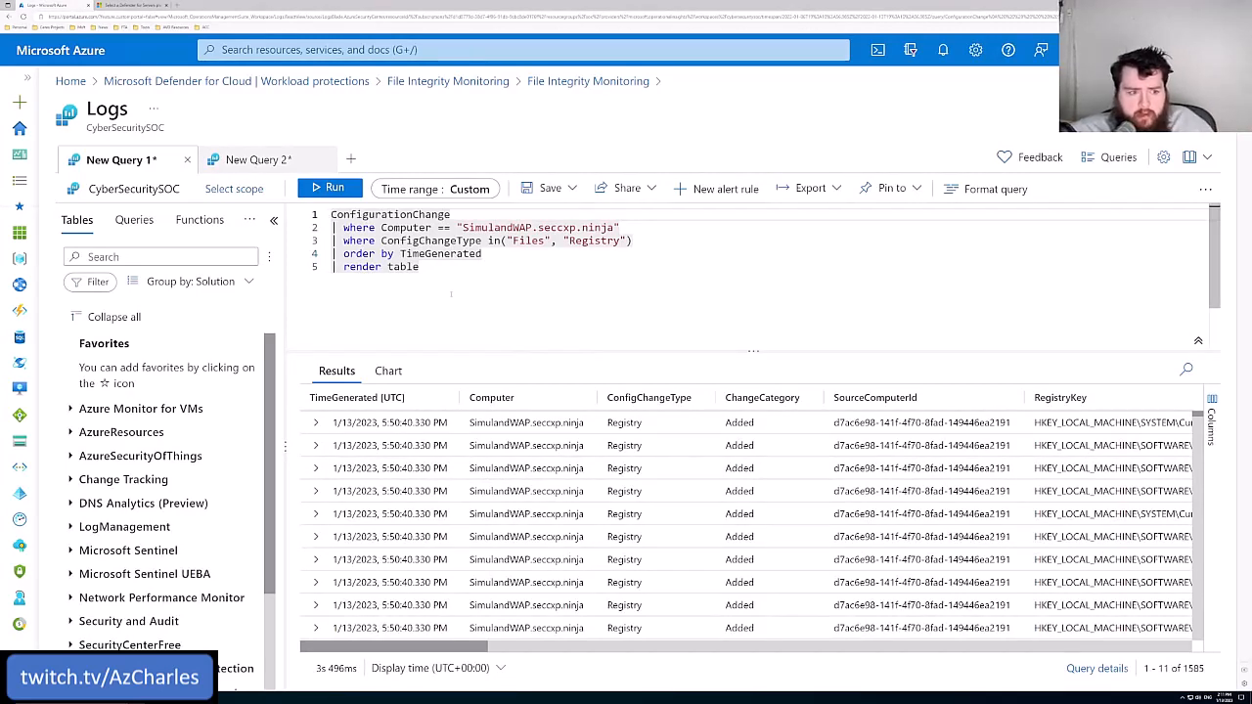
Leave the Logs query unsaved and return to the File Integrity Monitoring workspace list.
left_click(451, 214)
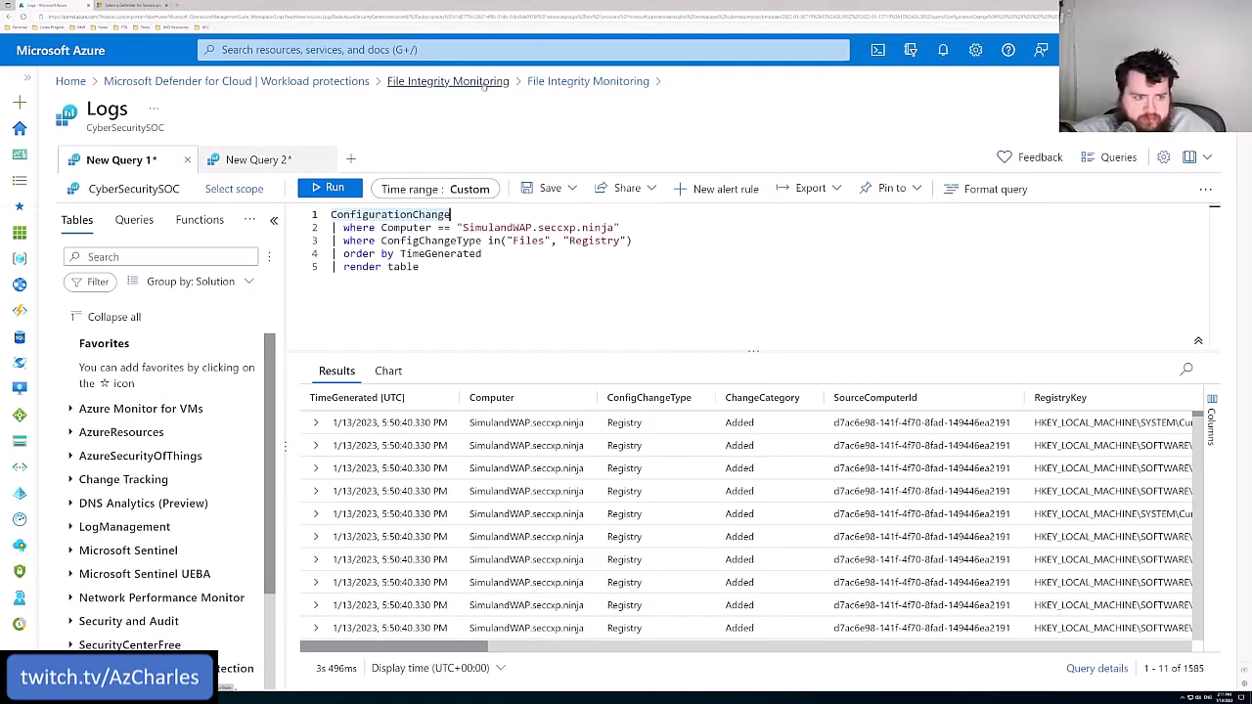
left_click(484, 84)
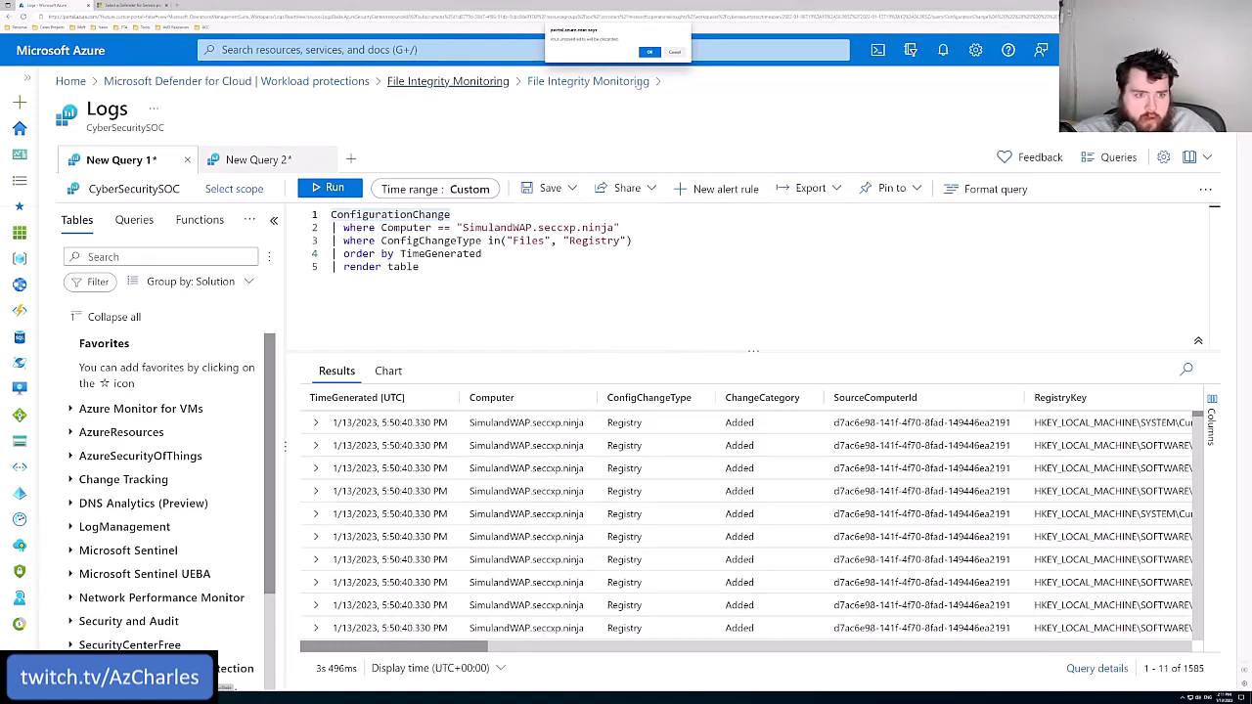
left_click(651, 51)
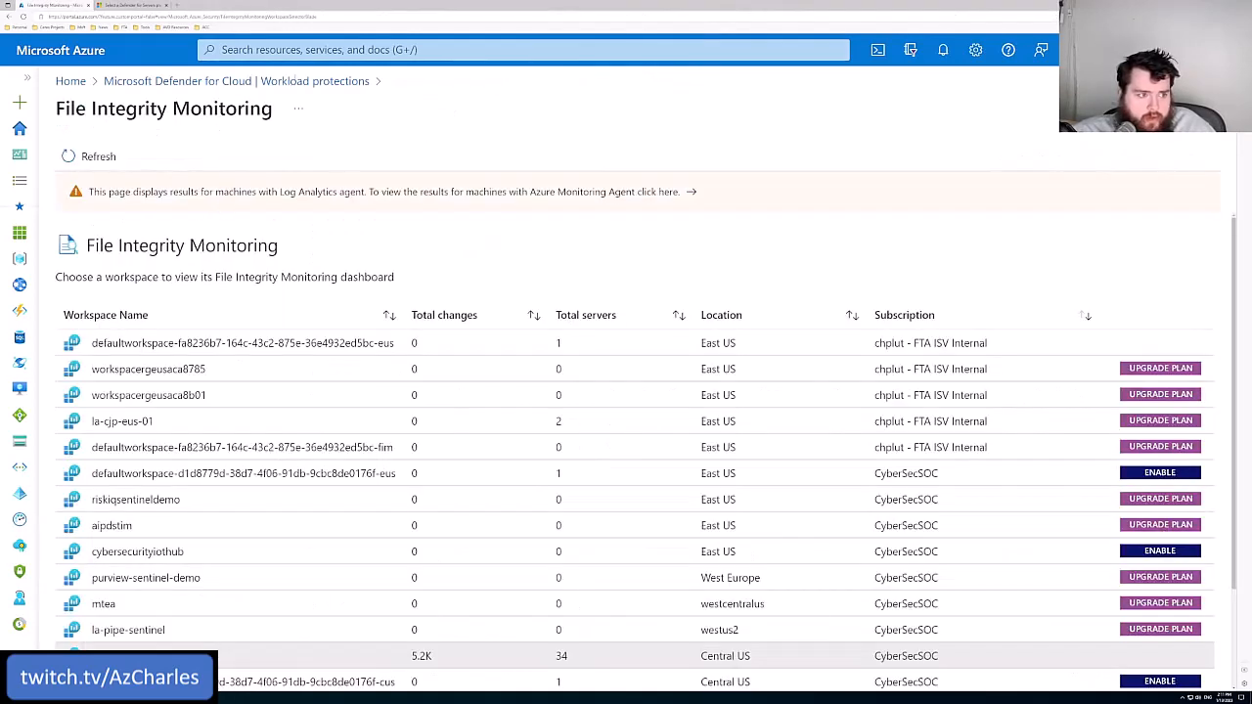
Show Just-in-time VM access from Workload protections and read how it works with Azure RBAC.
left_click(313, 80)
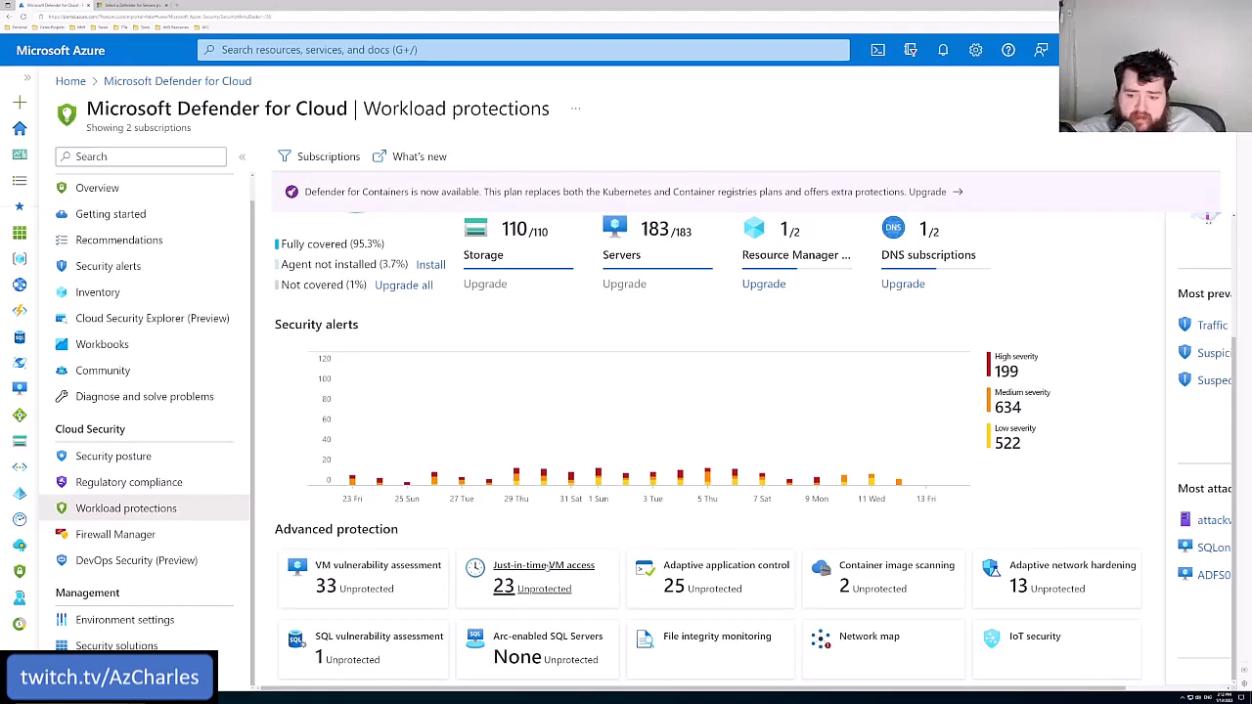
left_click(543, 566)
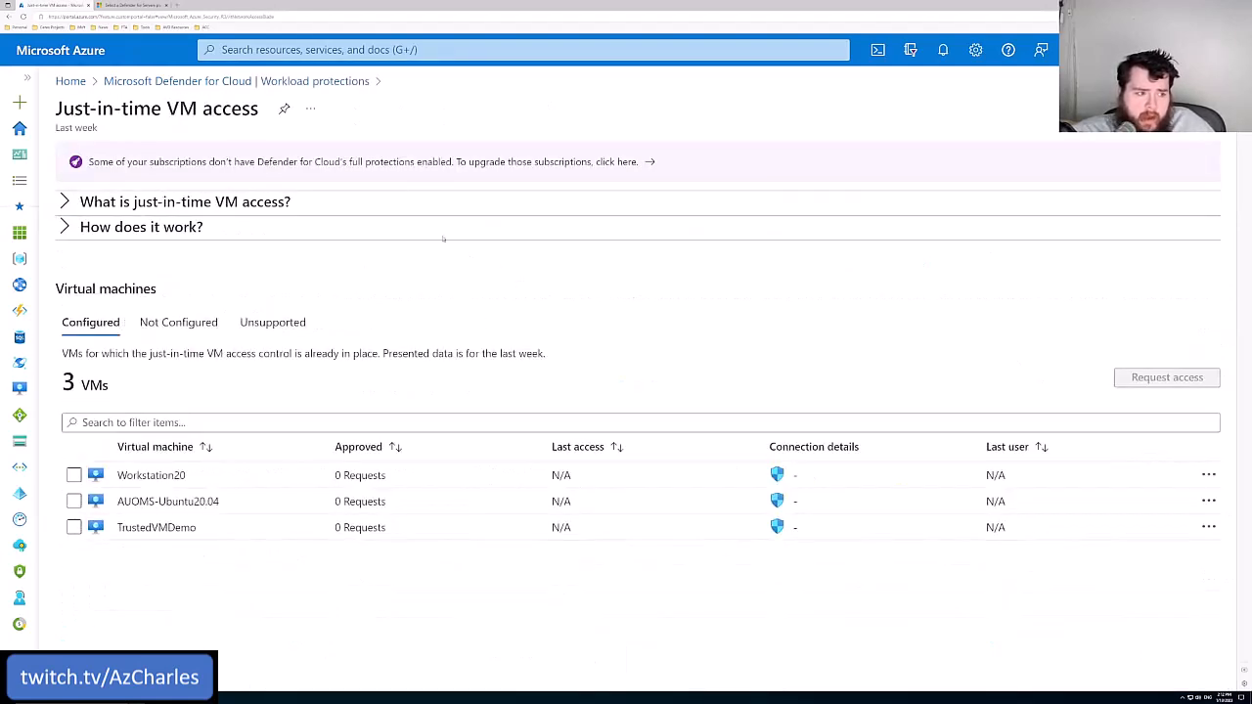
left_click(140, 230)
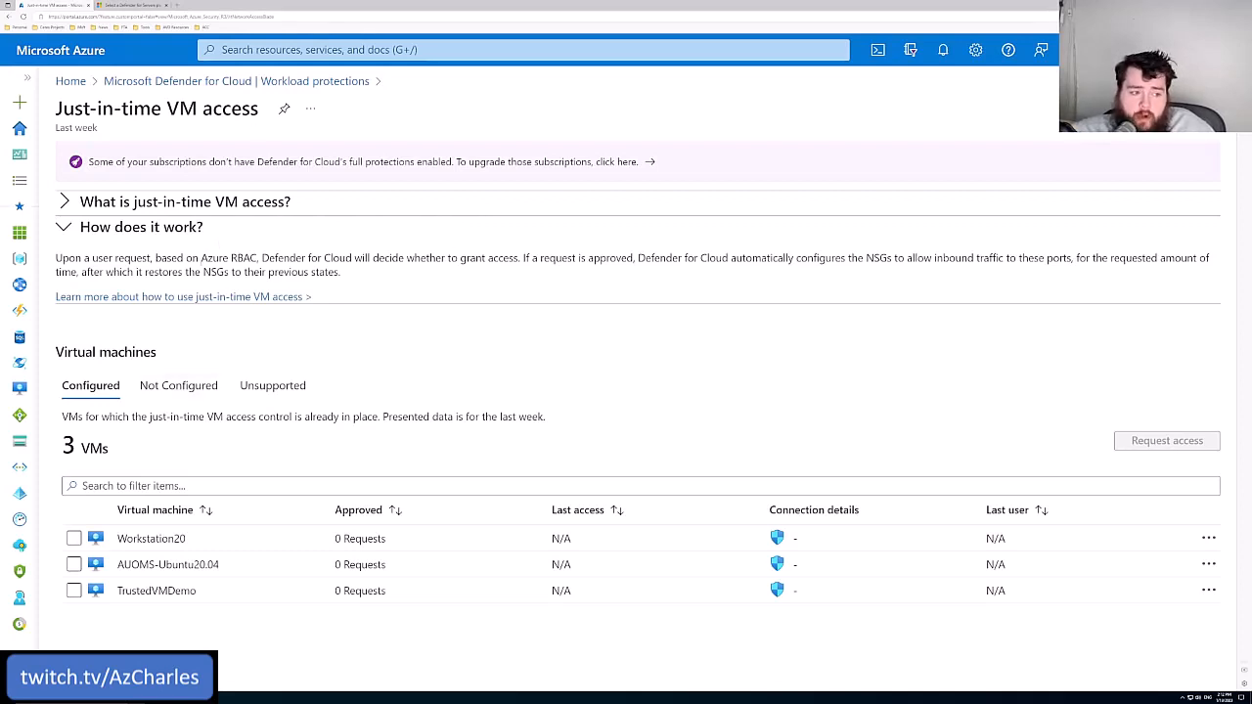
left_click_drag(201, 258, 261, 259)
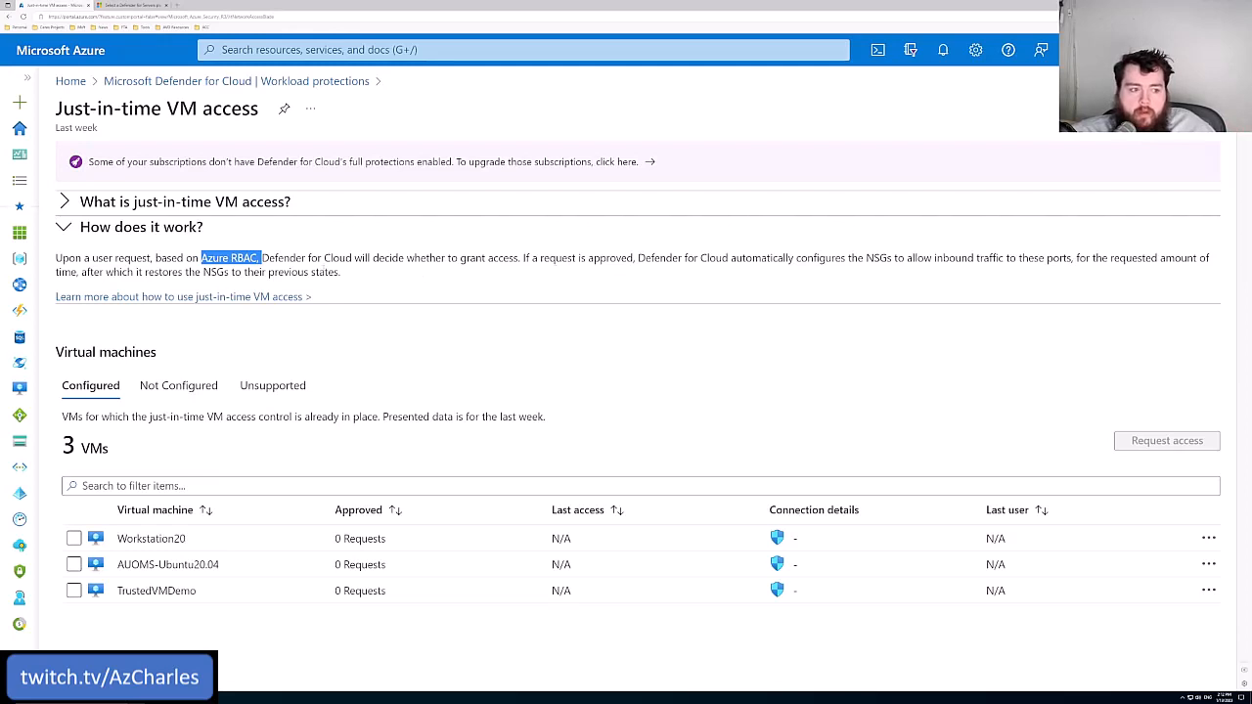
left_click(300, 250)
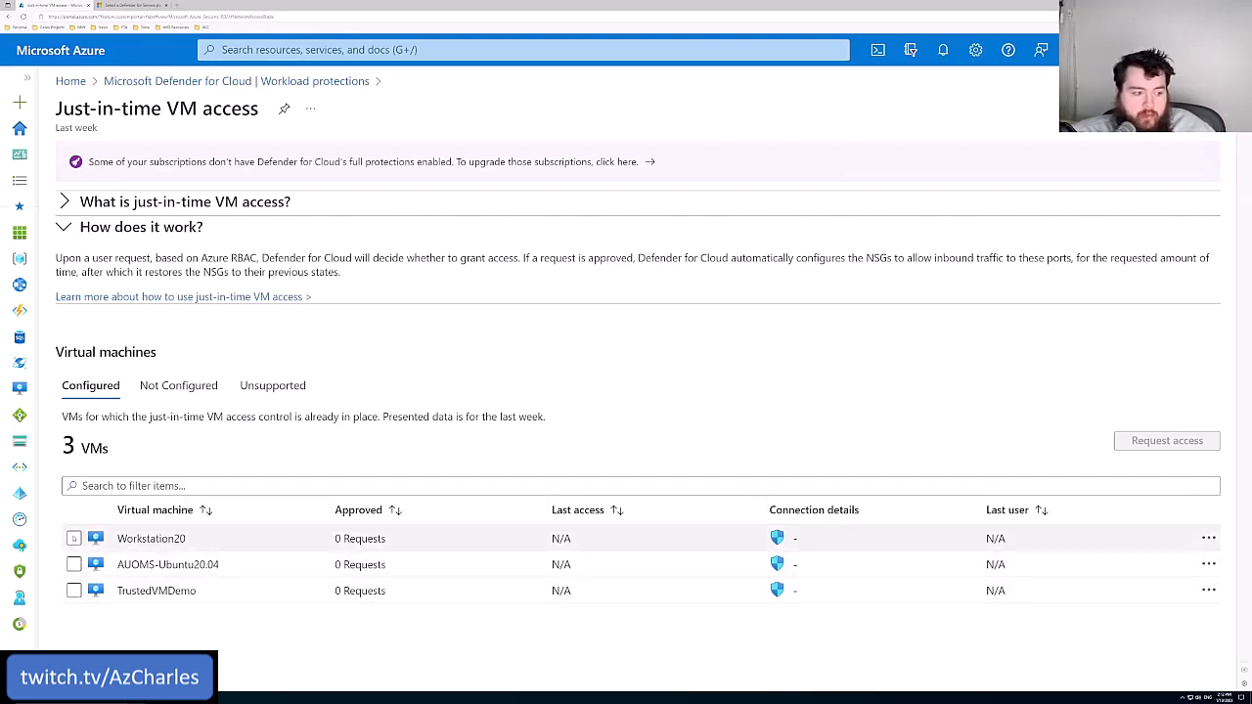
Choose Workstation20 for an access request.
left_click(75, 538)
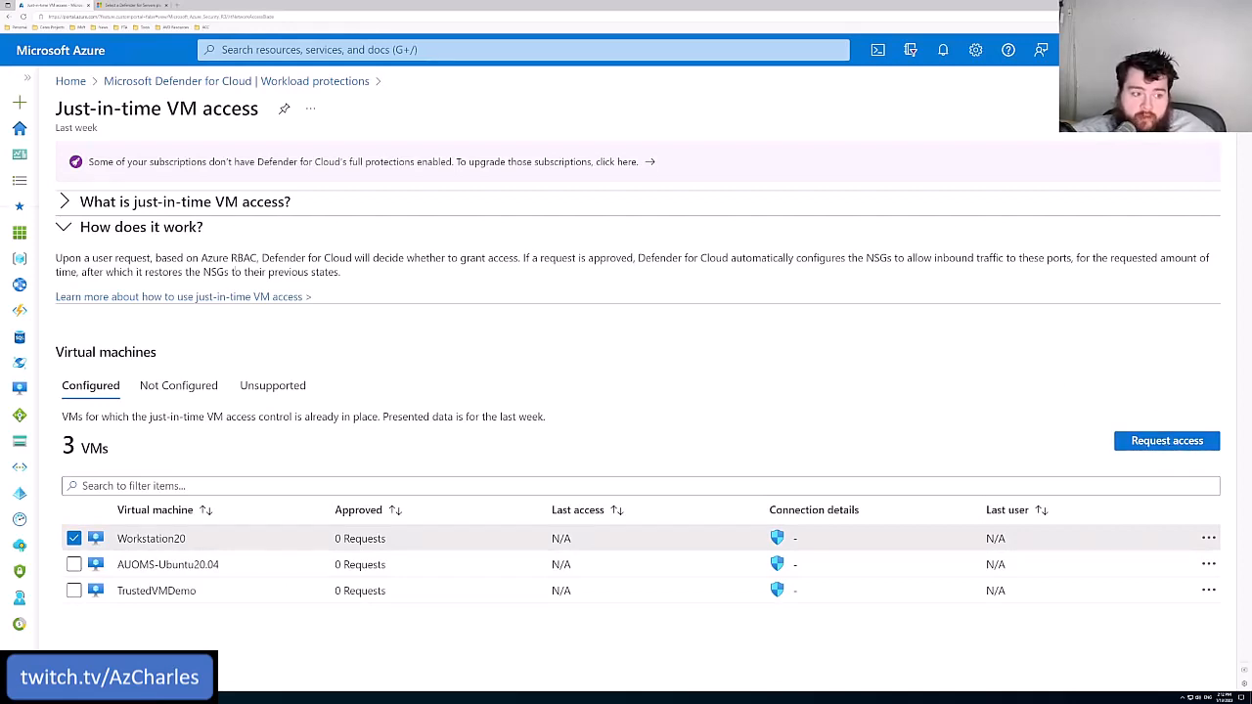
double_click(244, 257)
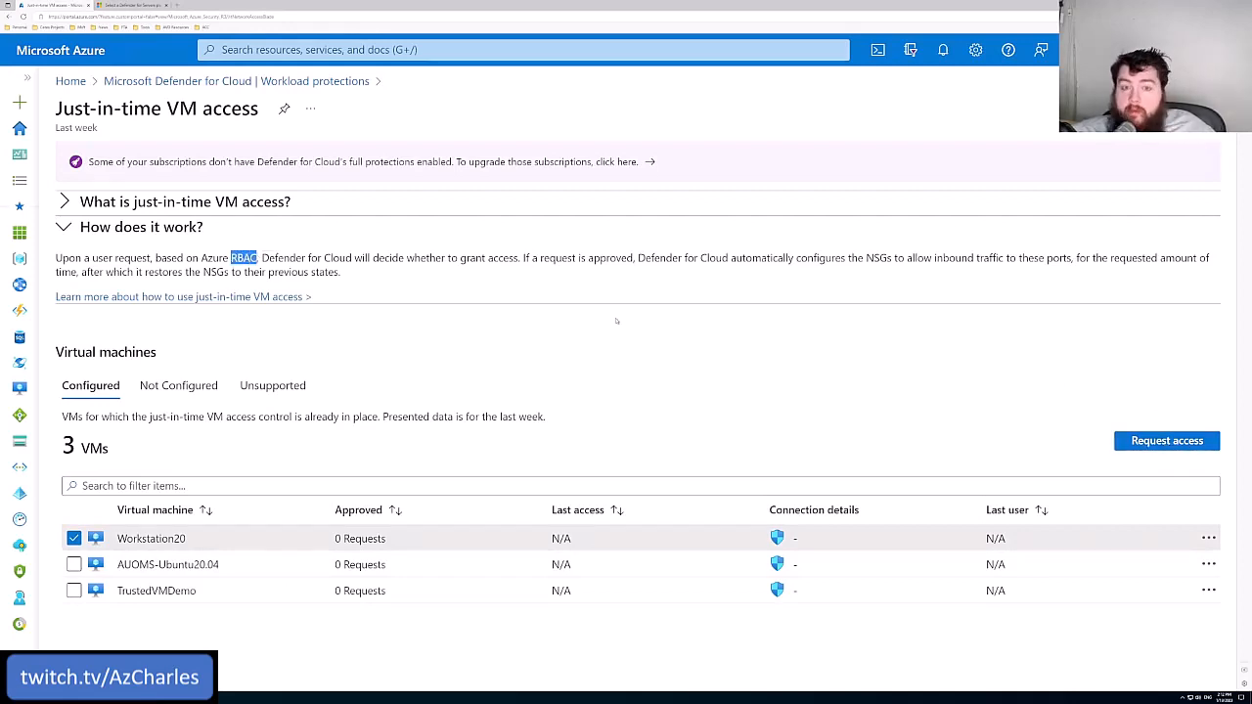
Request access to Workstation20 with port 3389 on, source My IP, 3-hour time range.
left_click(1154, 441)
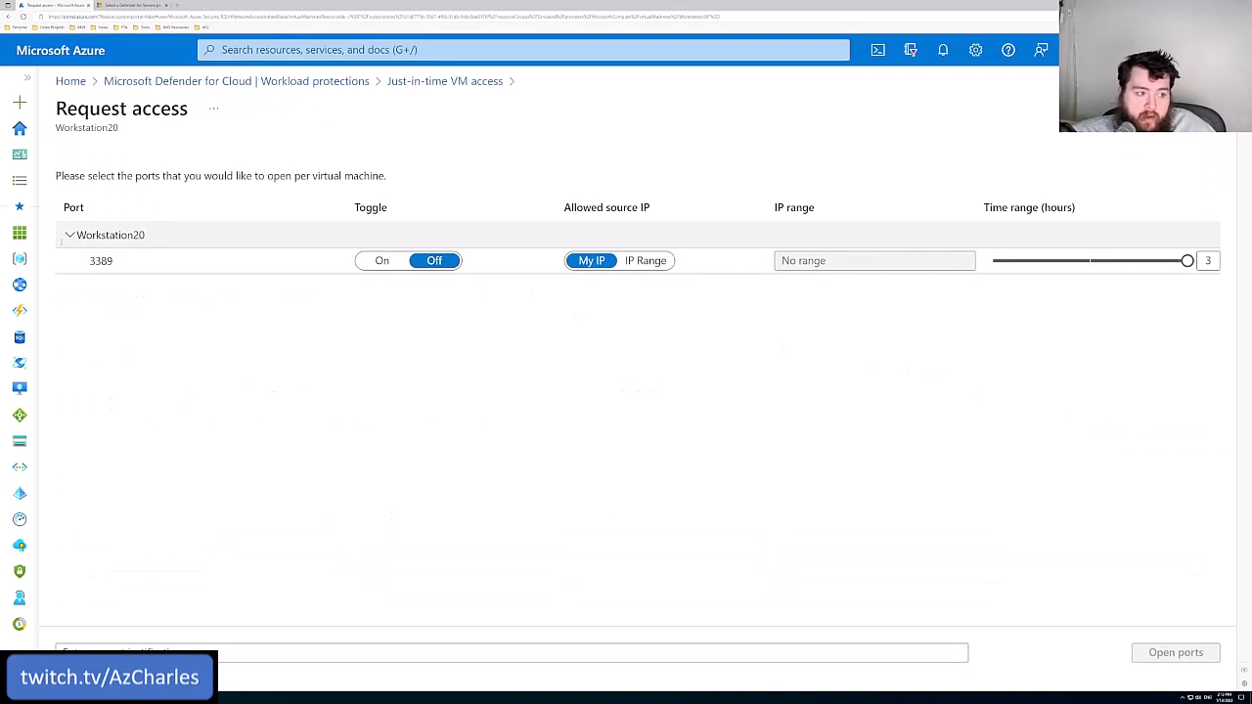
double_click(100, 260)
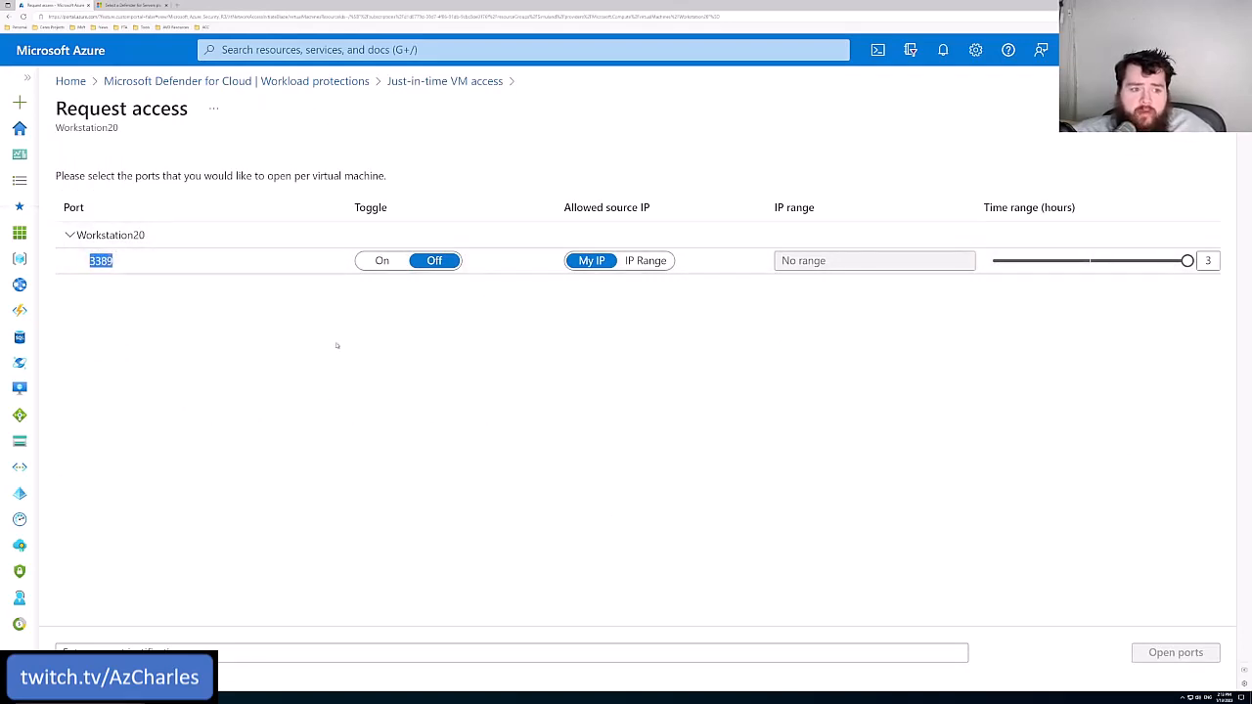
left_click(381, 260)
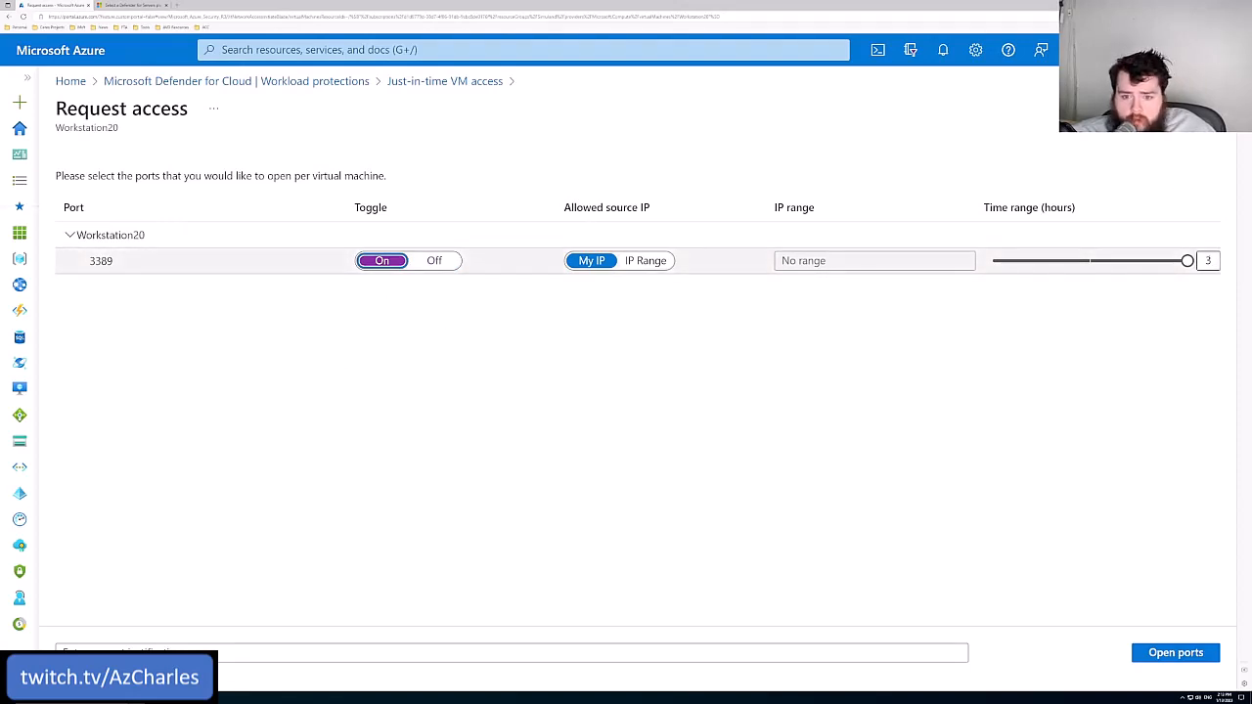
left_click(1208, 261)
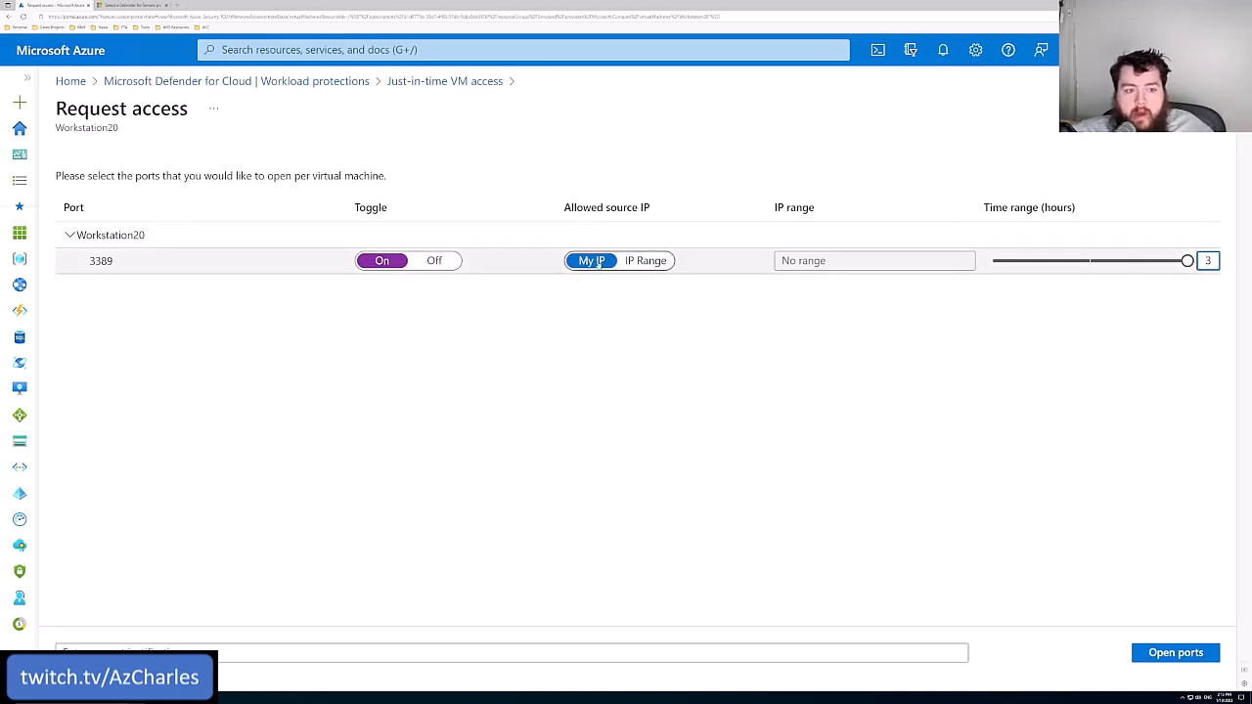
left_click_drag(605, 207, 671, 210)
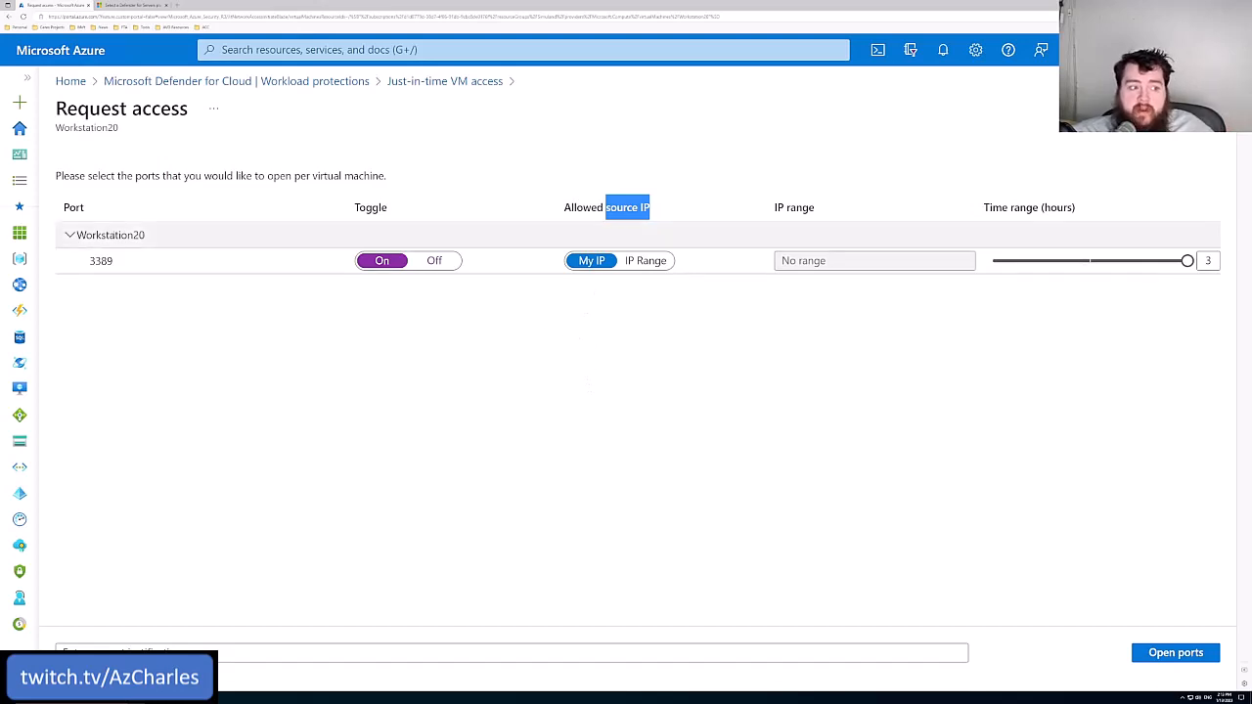
double_click(111, 234)
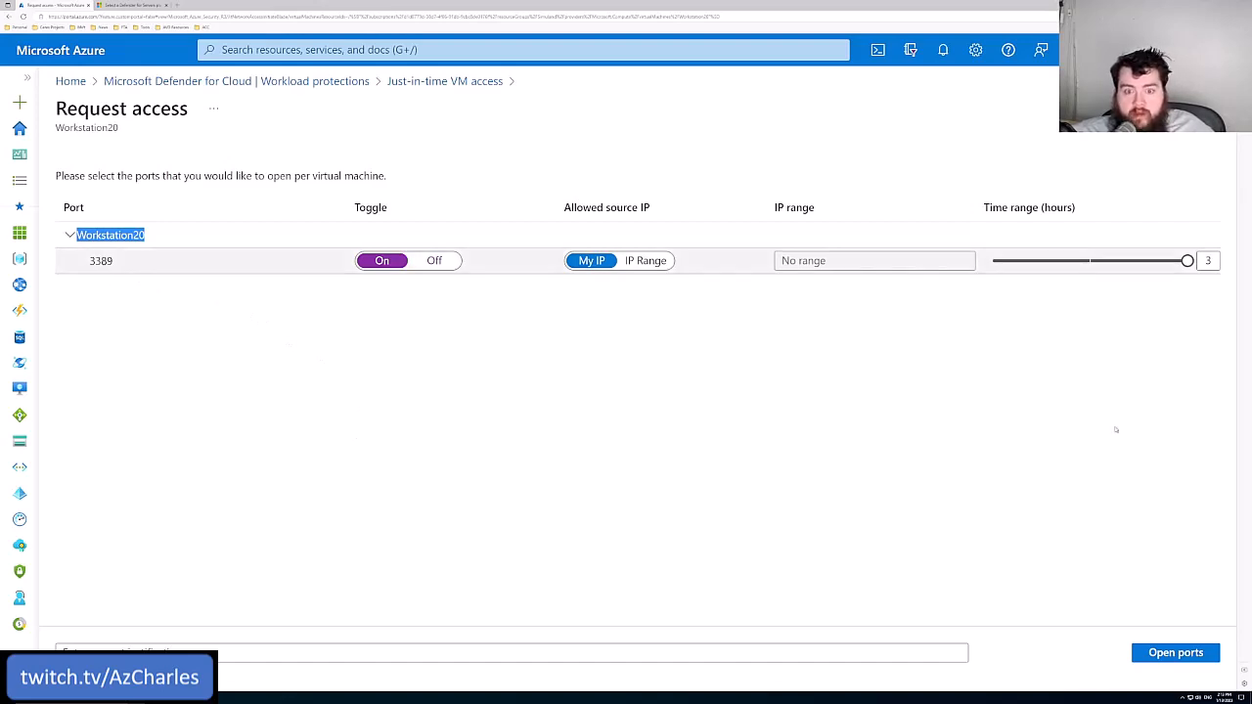
key("Tab")
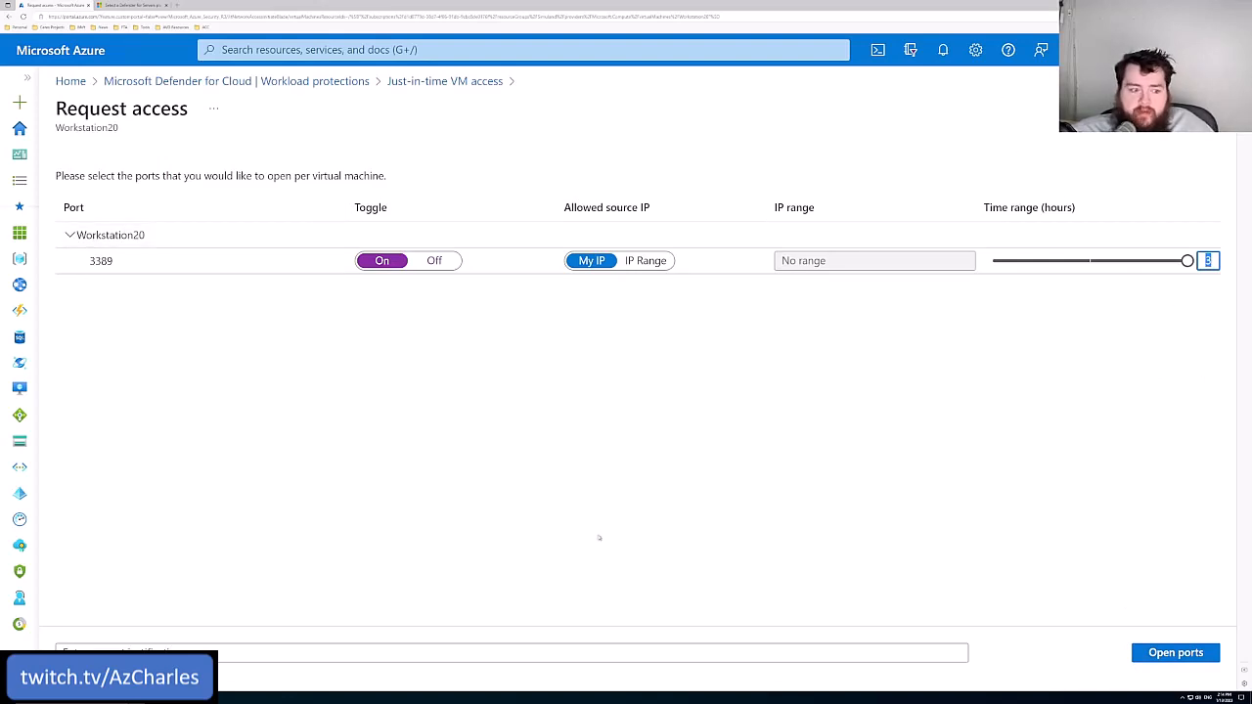
Abandon the Workstation20 access request without a justification, discarding the unsaved edits.
key("Tab")
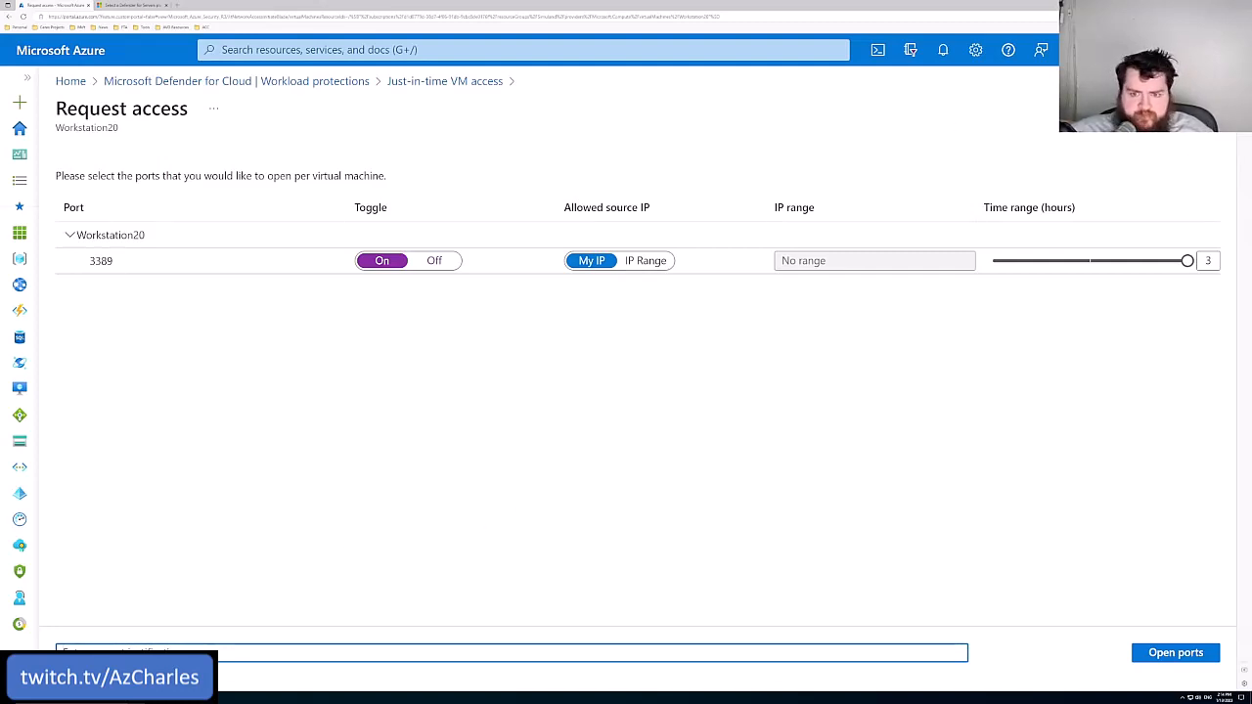
key("alt+Left")
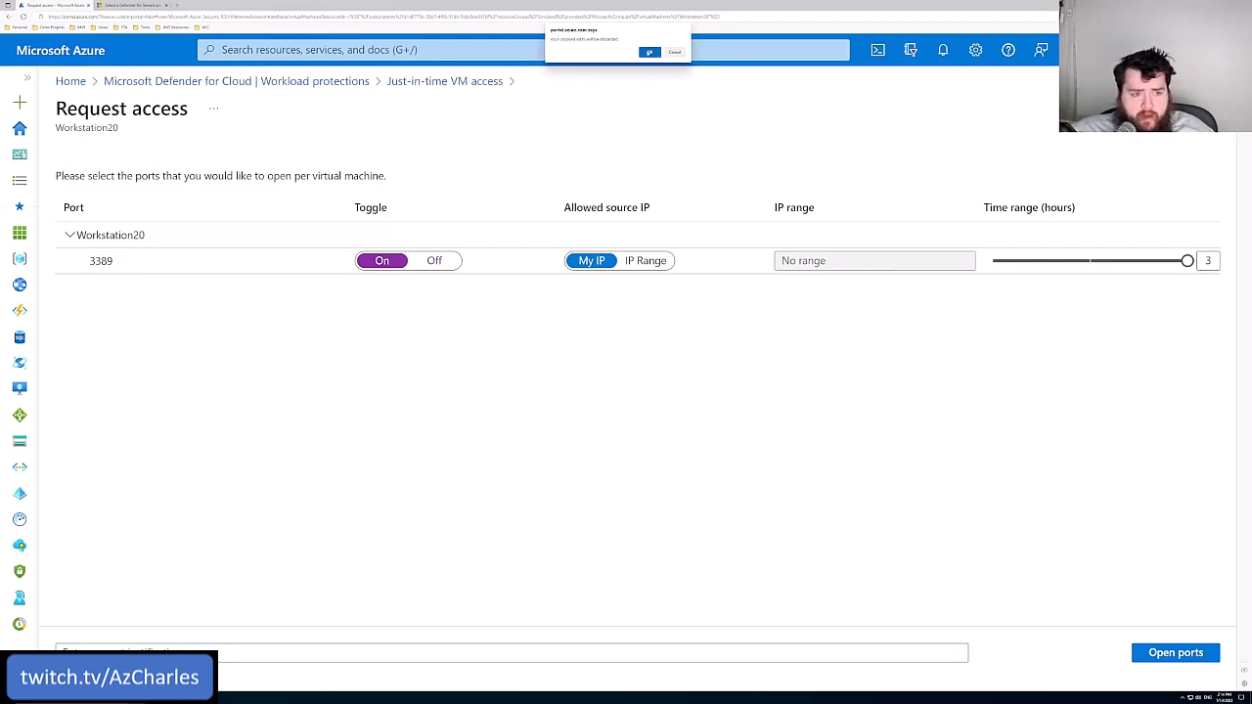
left_click(650, 51)
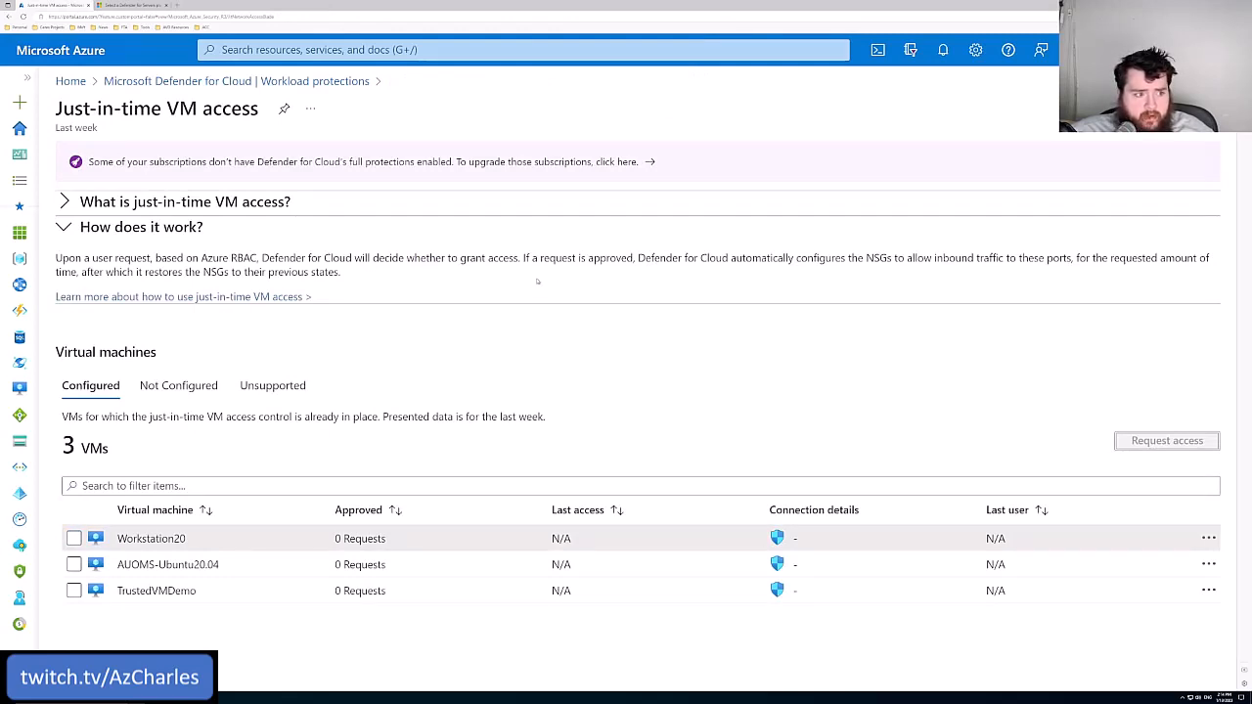
From Workload protections, review the VM vulnerability assessment recommendation's healthy machines.
left_click(309, 82)
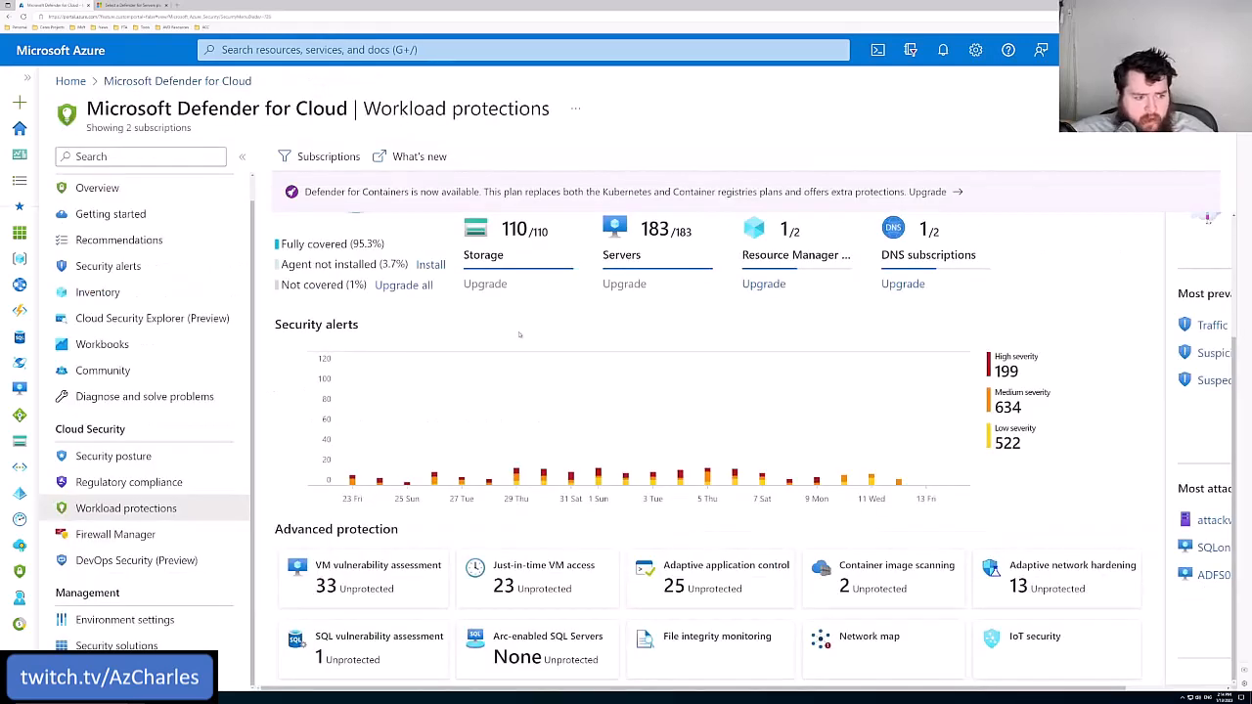
left_click(360, 582)
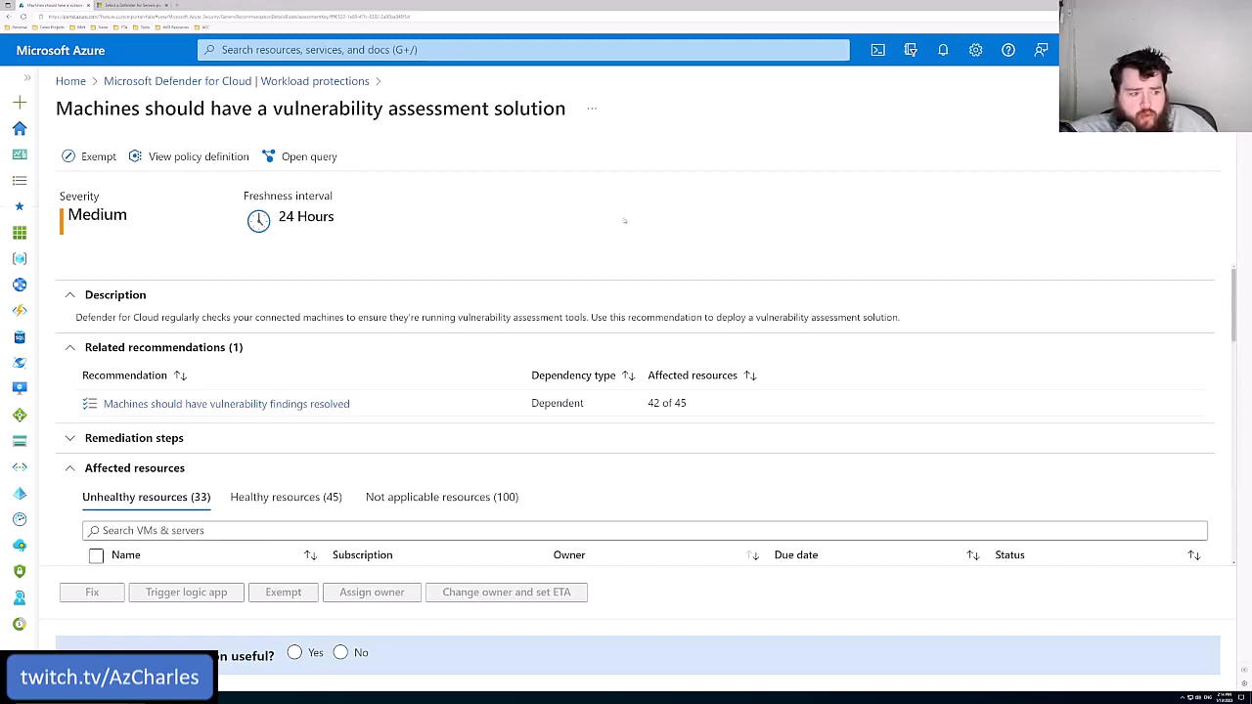
left_click(286, 496)
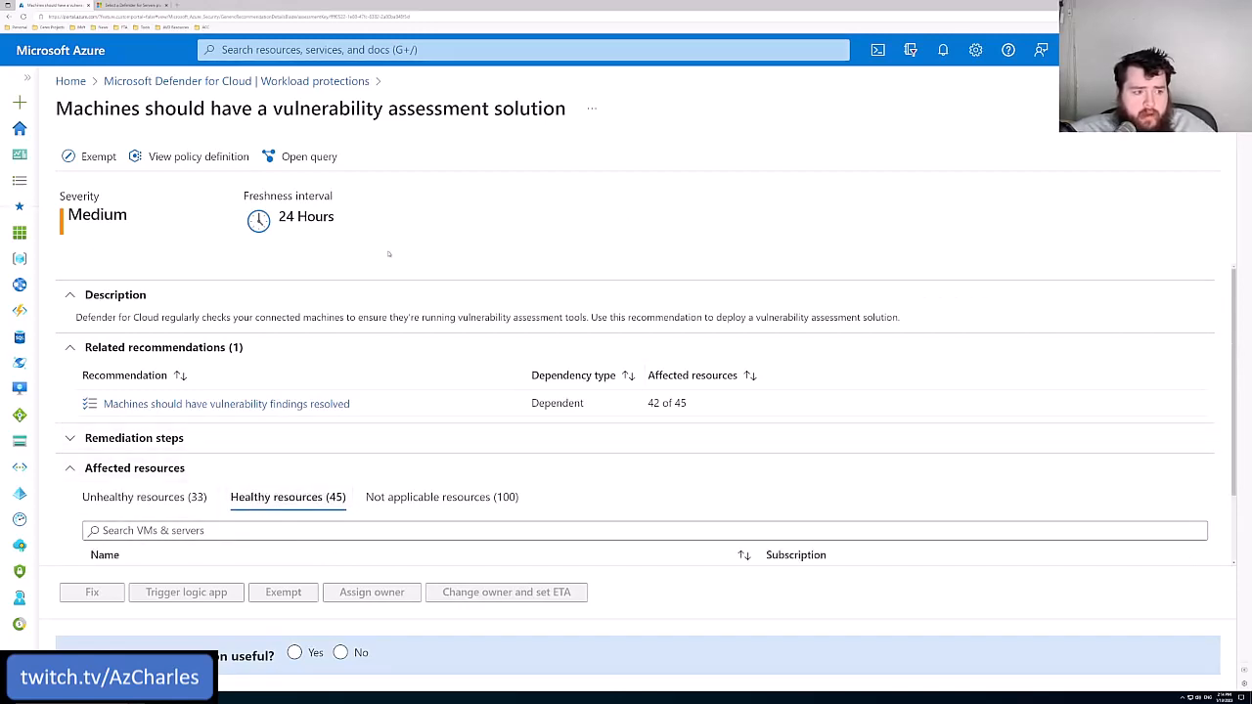
scroll(469, 391, "down", 1)
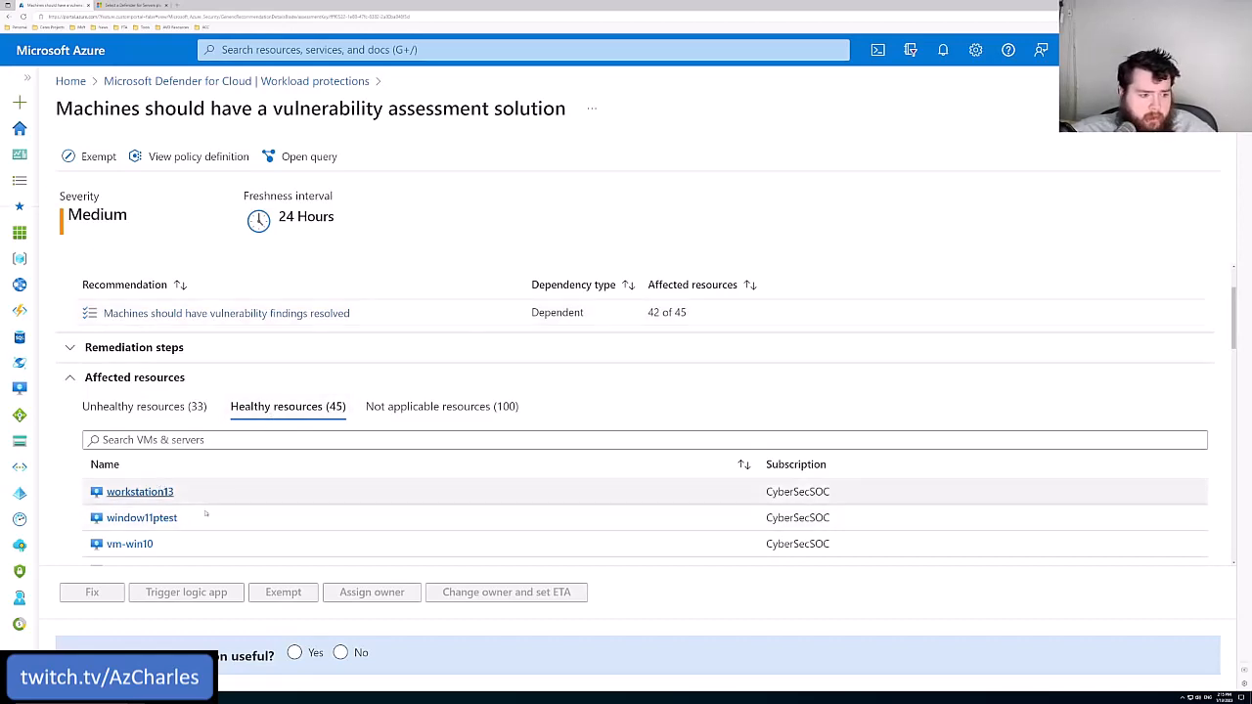
scroll(183, 511, "down", 1)
scroll(231, 450, "down", 1)
scroll(231, 450, "down", 1)
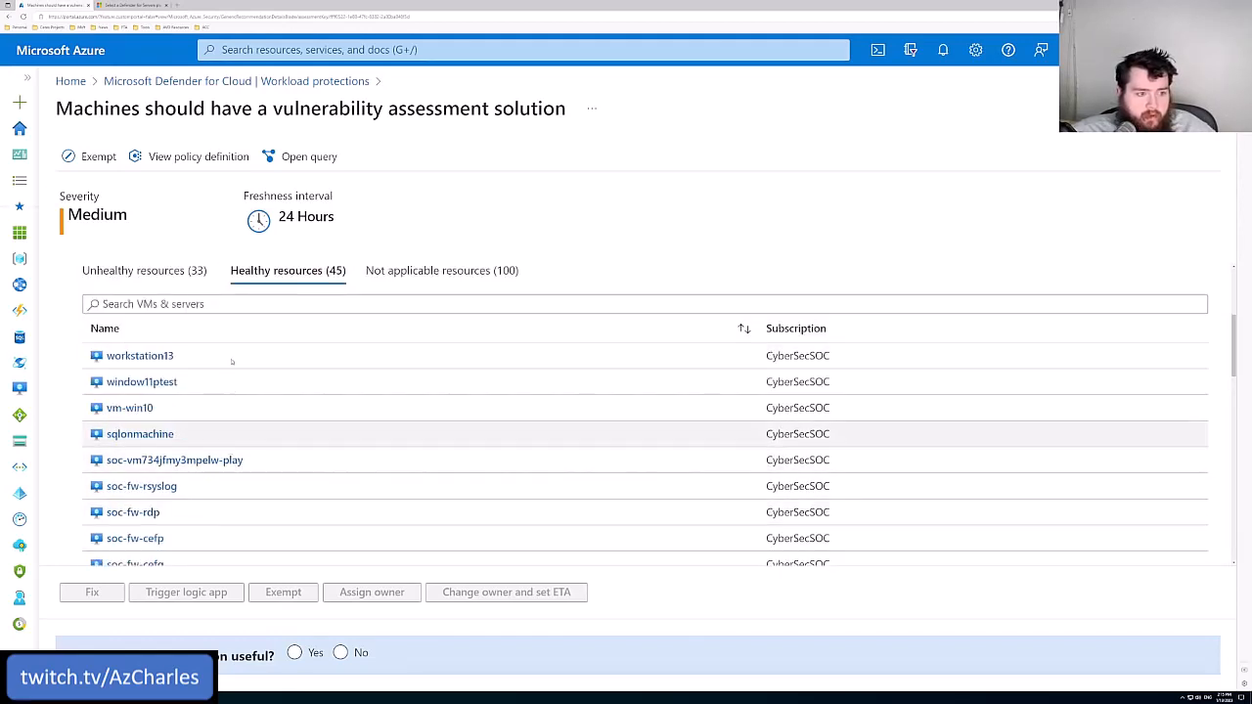
Compare the unhealthy and healthy machine lists, then view the workstation13 virtual machine.
left_click(120, 272)
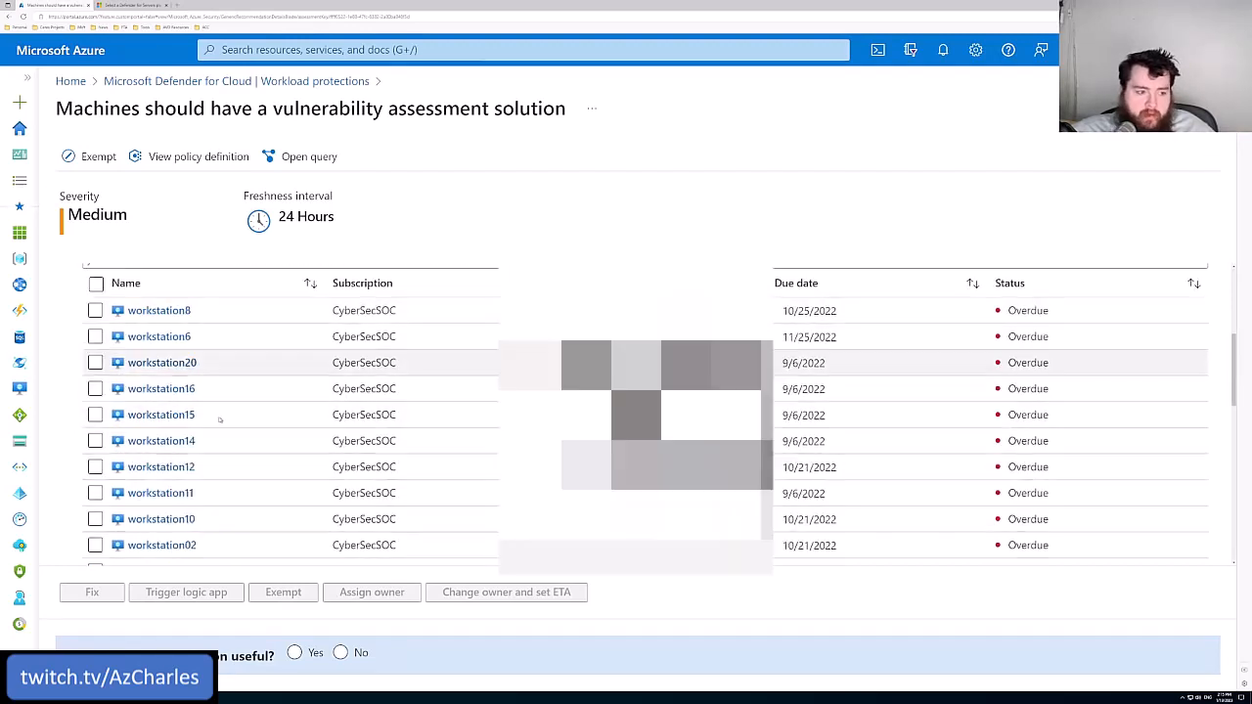
scroll(259, 442, "down", 2)
scroll(235, 420, "up", 4)
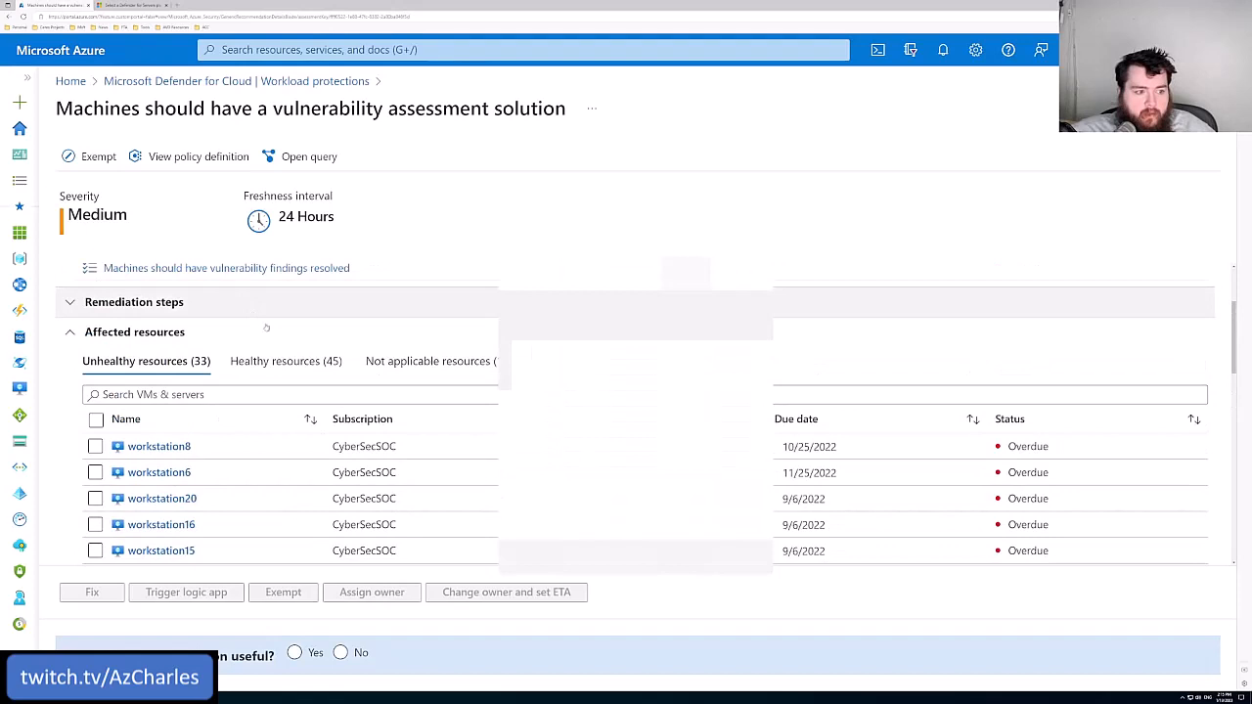
left_click(284, 361)
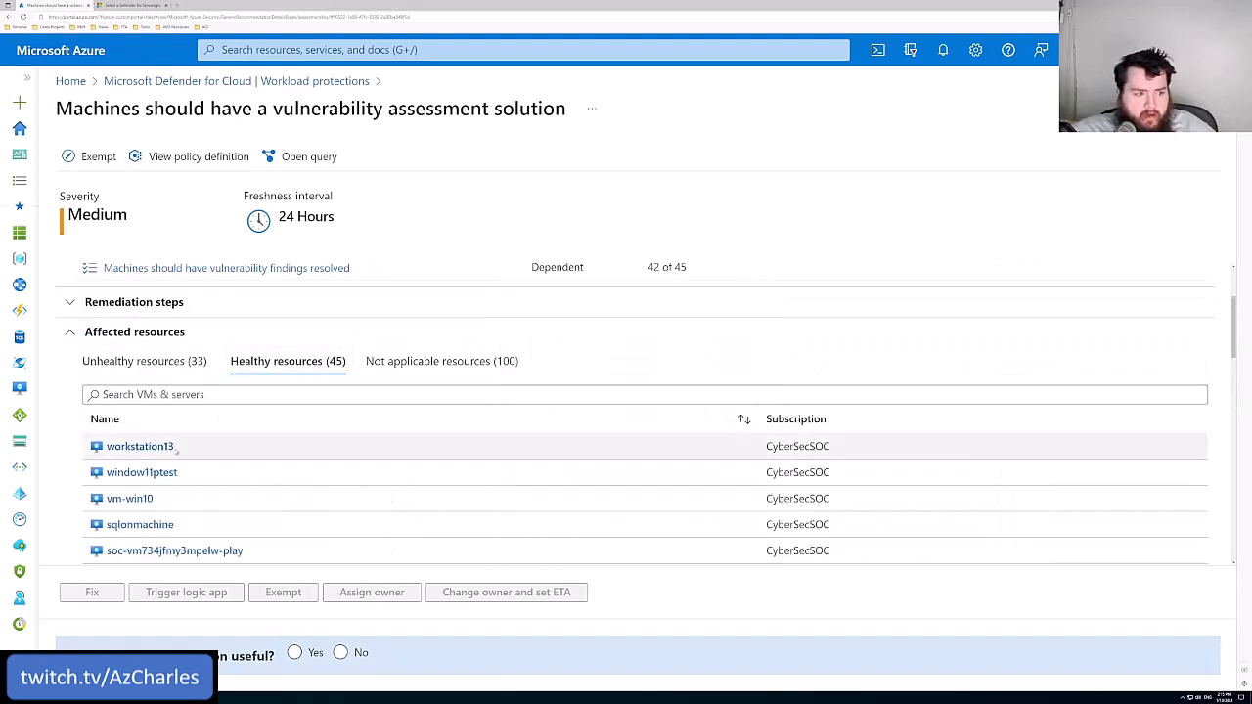
left_click(139, 447)
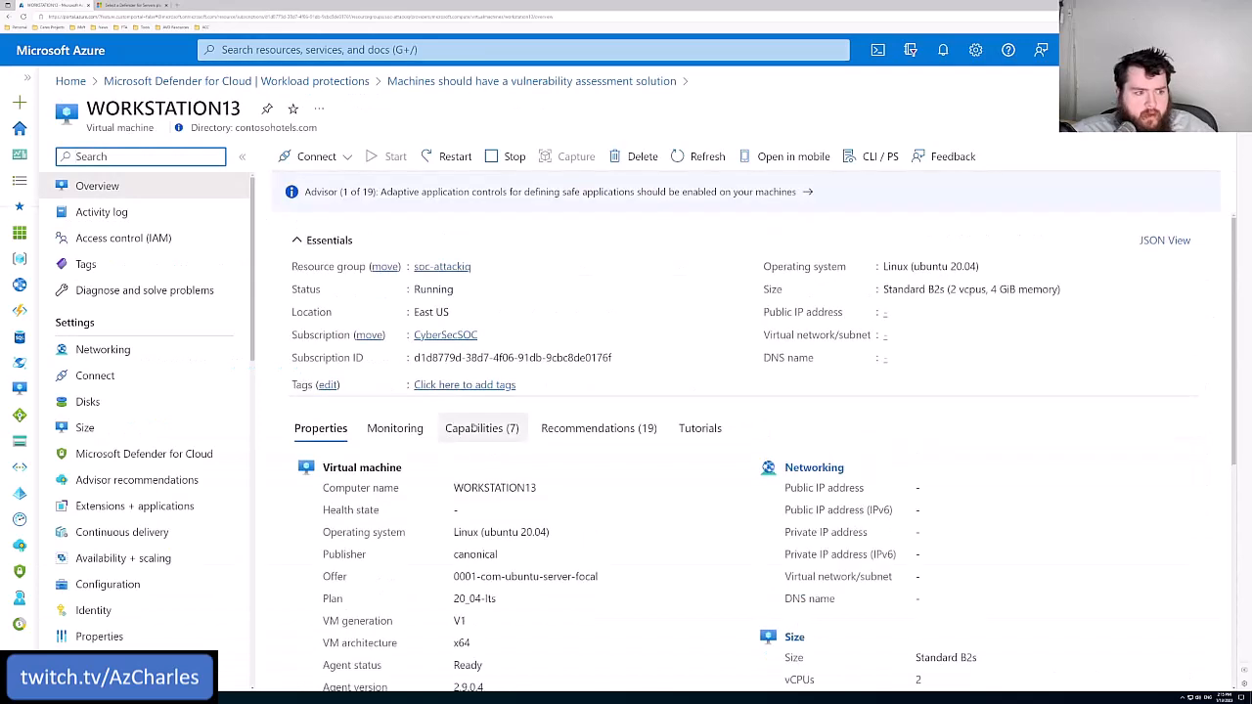
View WORKSTATION13's Defender for Cloud security summary with its 18 recommendations.
left_click(139, 453)
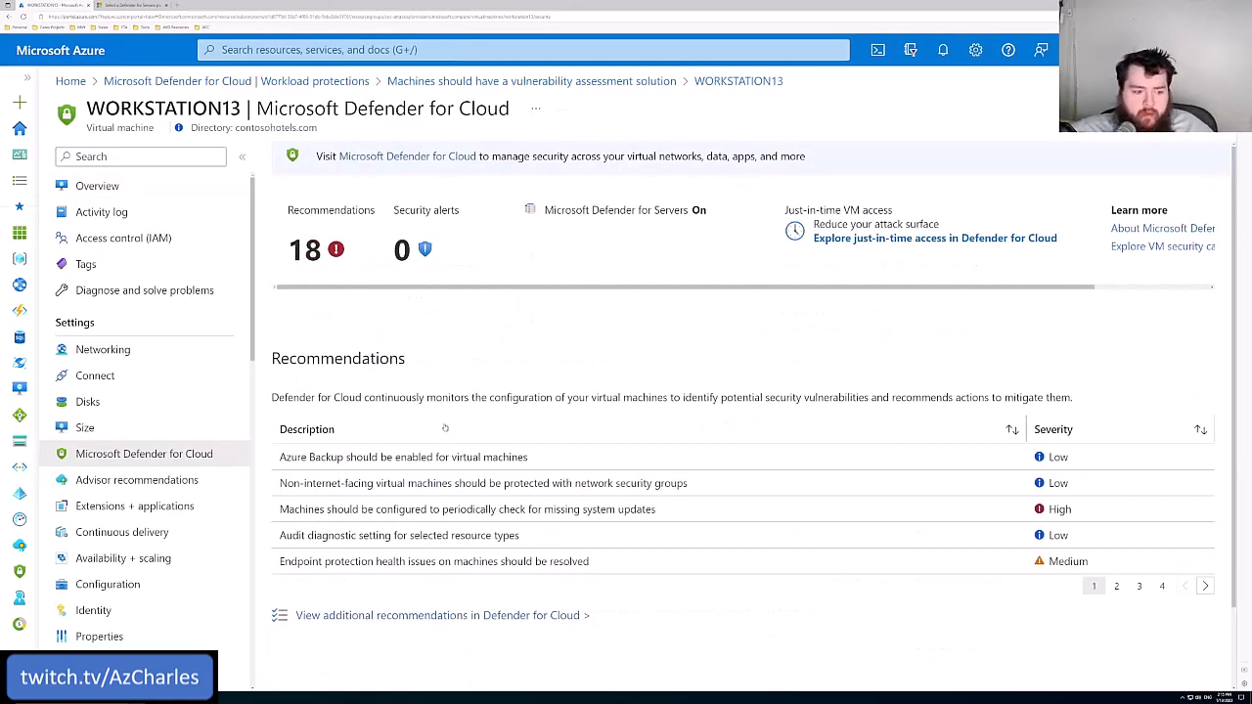
scroll(443, 428, "down", 2)
scroll(443, 428, "up", 2)
scroll(459, 470, "down", 2)
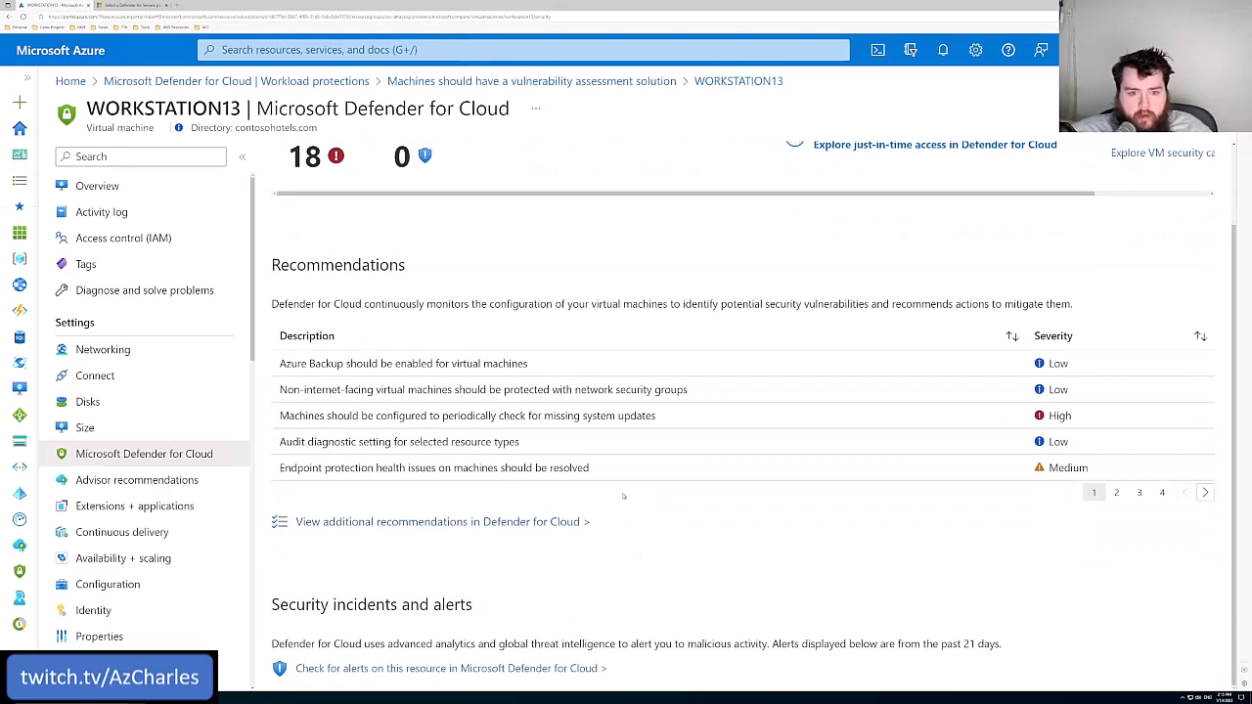
scroll(623, 496, "up", 2)
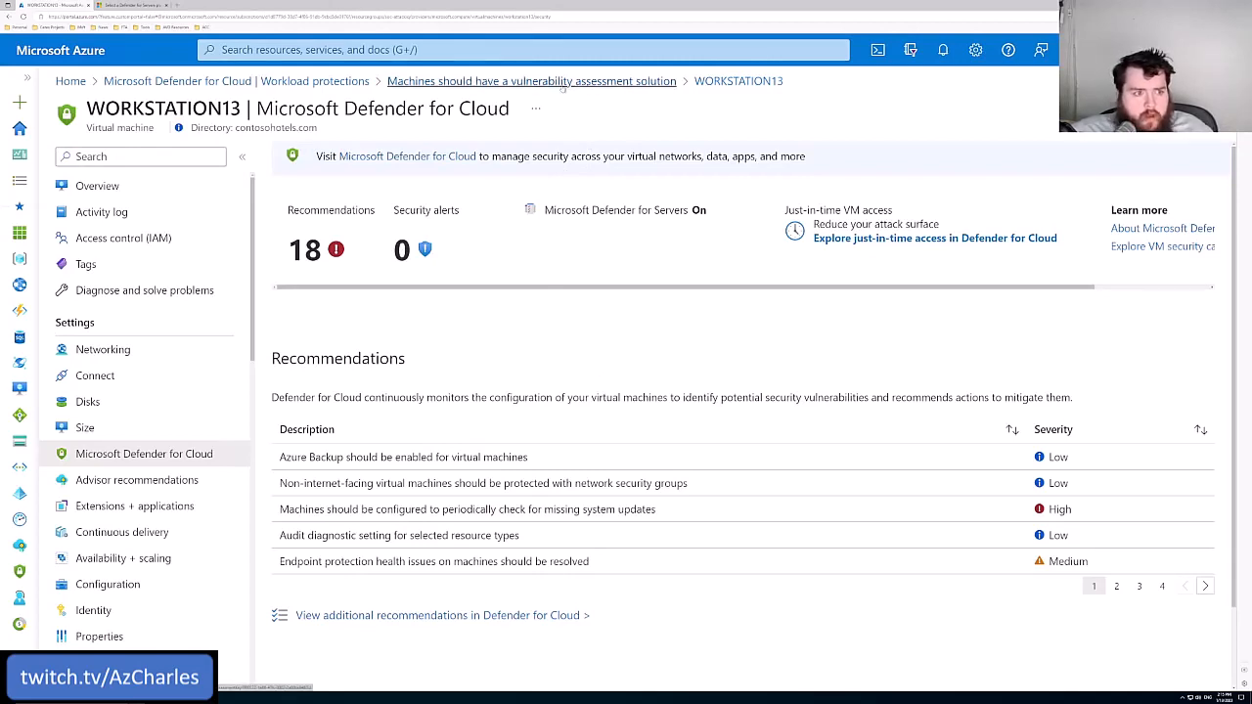
left_click(333, 80)
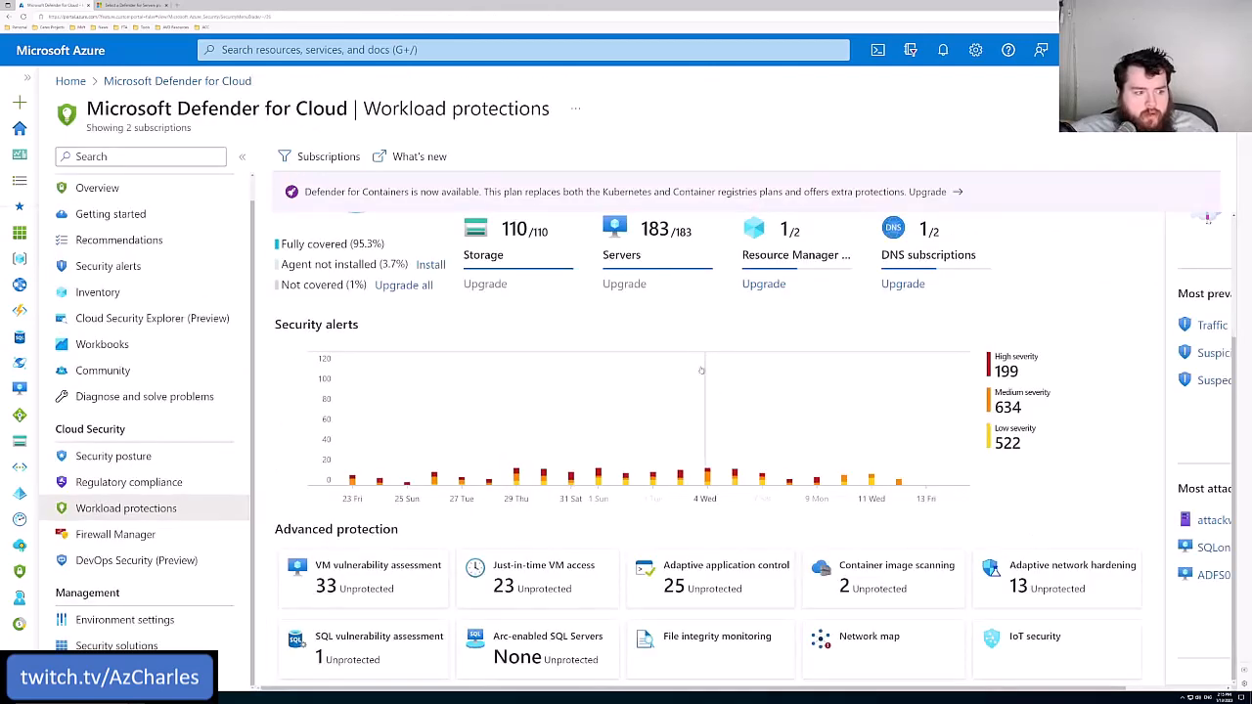